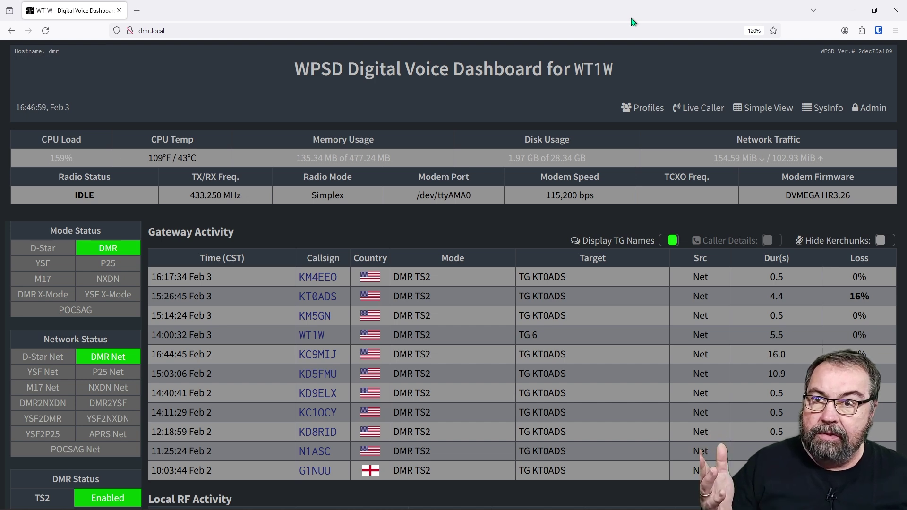
# Step: Sign in to the admin area with the admin credentials and browse its list of section managers
pyautogui.scroll(-3, 304, 216)
pyautogui.scroll(3, 303, 216)
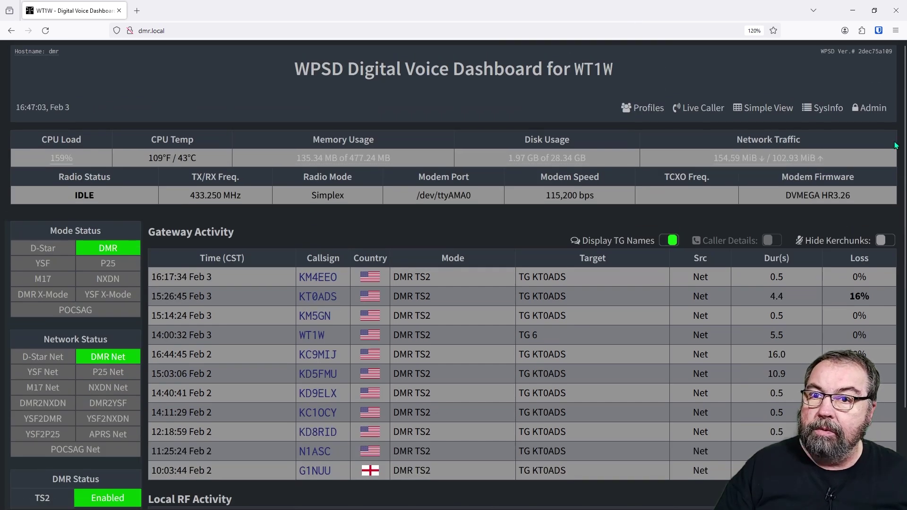
pyautogui.click(871, 109)
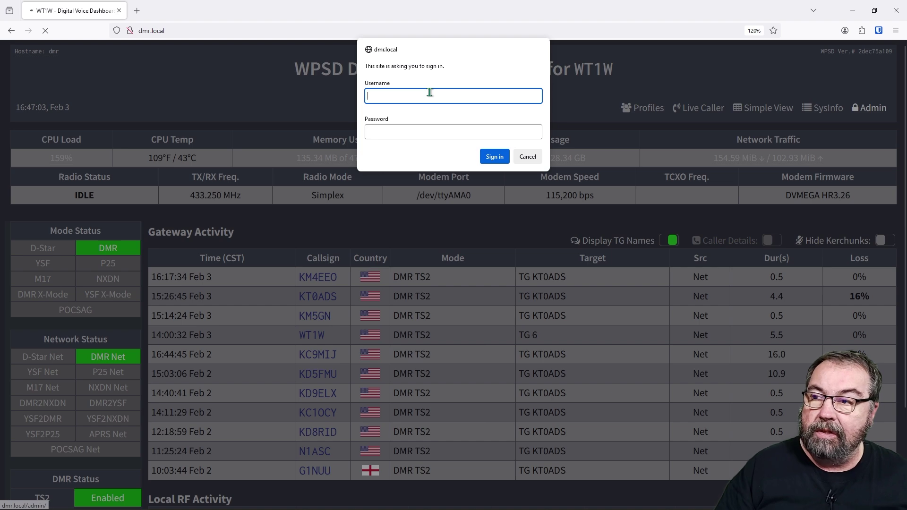
pyautogui.write('pi-star')
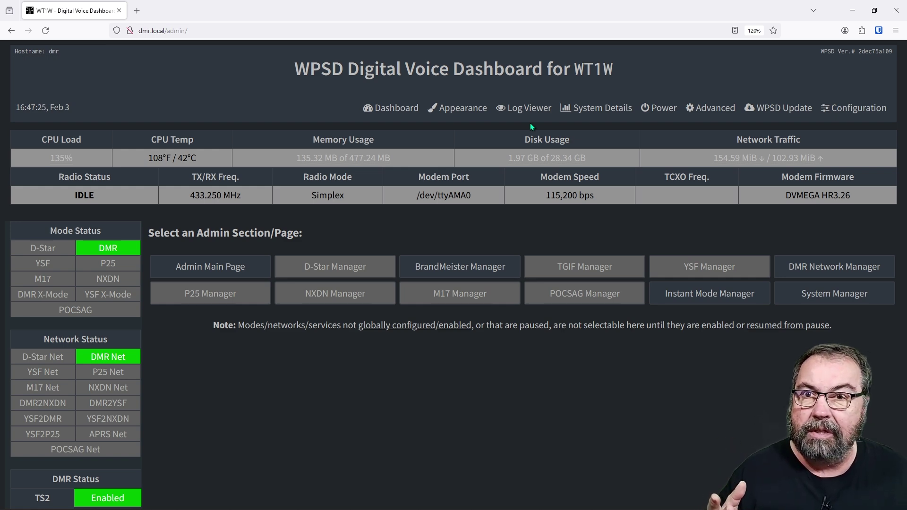
pyautogui.scroll(-3, 508, 325)
pyautogui.scroll(2, 506, 321)
pyautogui.scroll(-2, 505, 320)
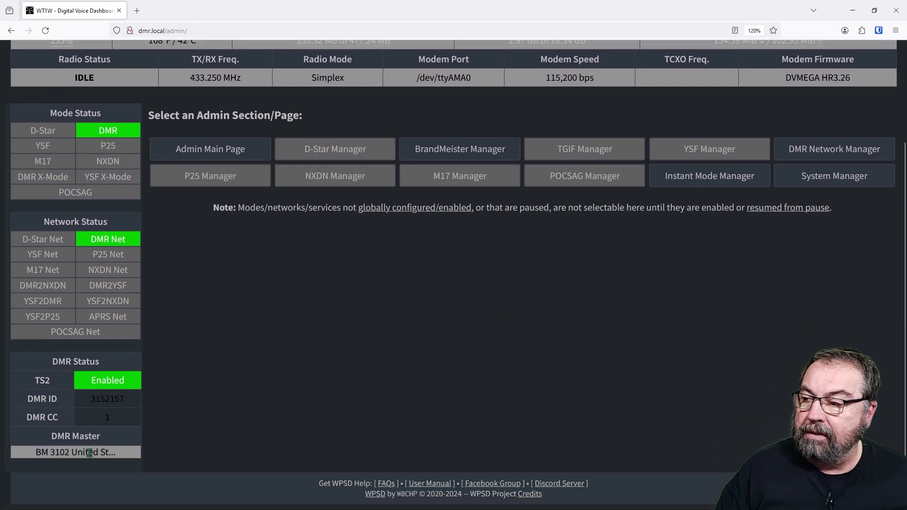
pyautogui.scroll(3, 271, 363)
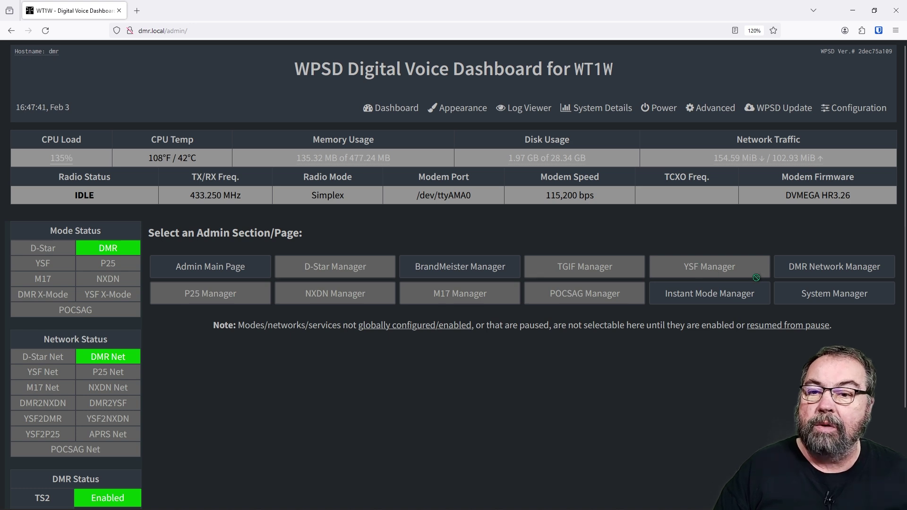
# Step: Open DMR Network Manager and check that Select DMR Network offers BM 3102 United States
pyautogui.click(803, 276)
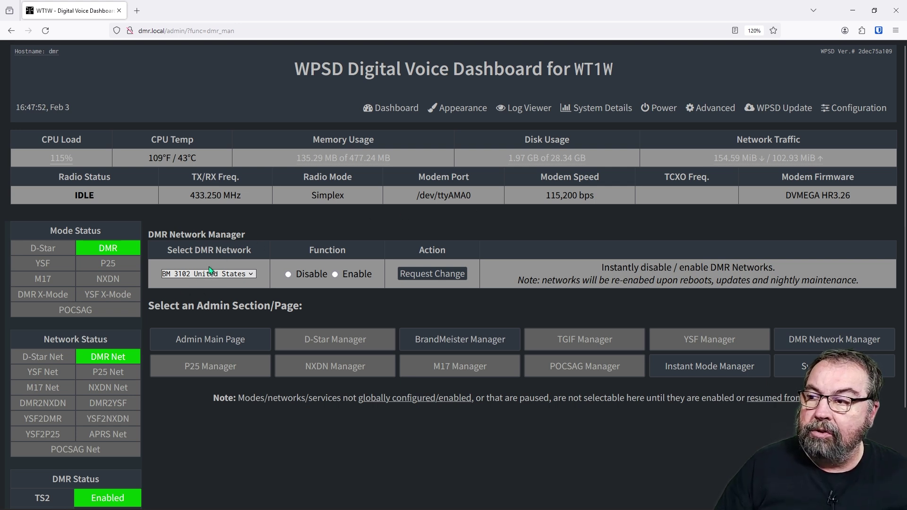
pyautogui.click(250, 275)
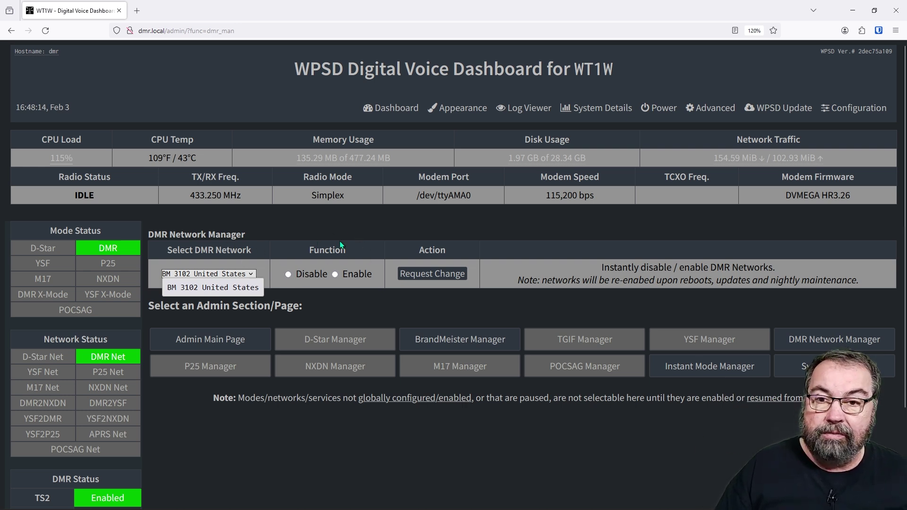
pyautogui.click(392, 224)
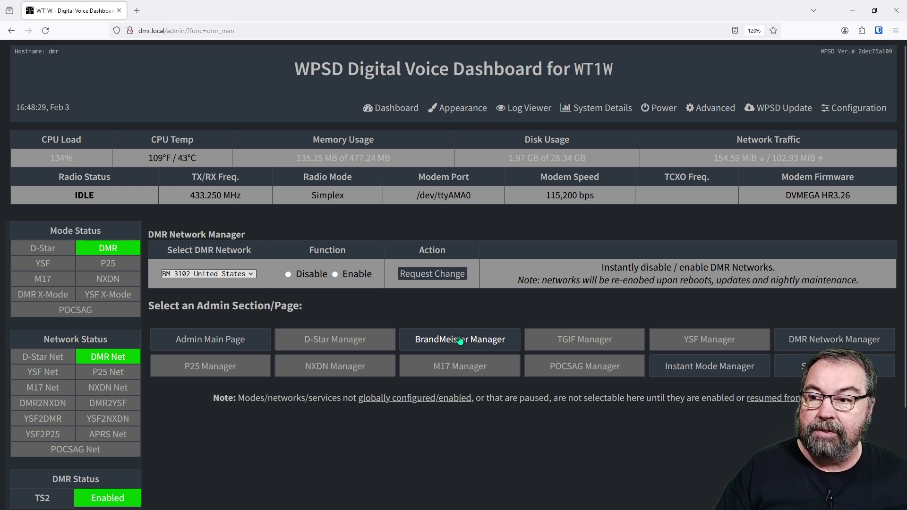
# Step: Open BrandMeister Manager and review linked TG 3192083 on timeslot 2 and the talkgroup tools
pyautogui.click(460, 340)
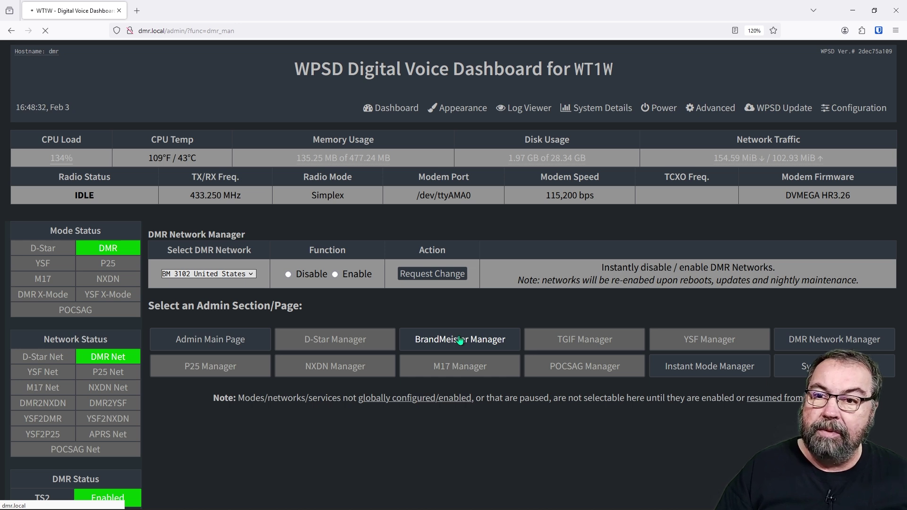
pyautogui.scroll(-2, 539, 217)
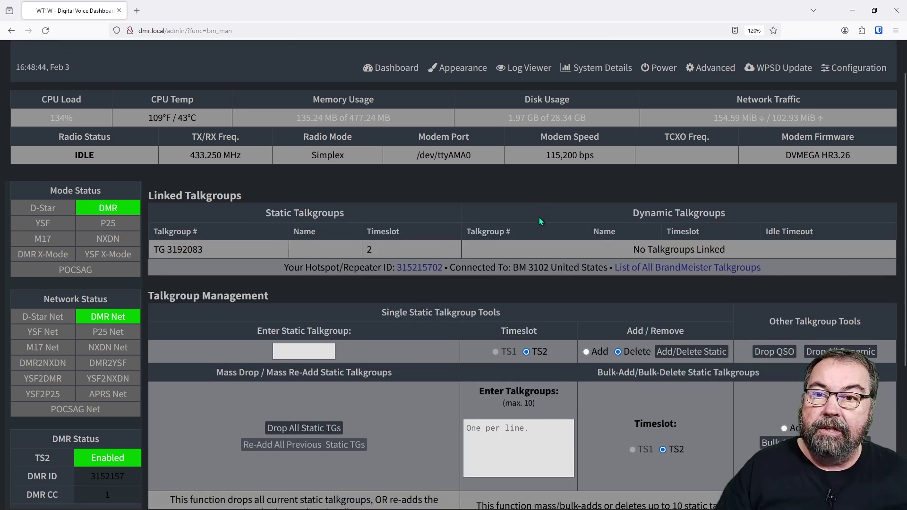
pyautogui.scroll(-2, 540, 217)
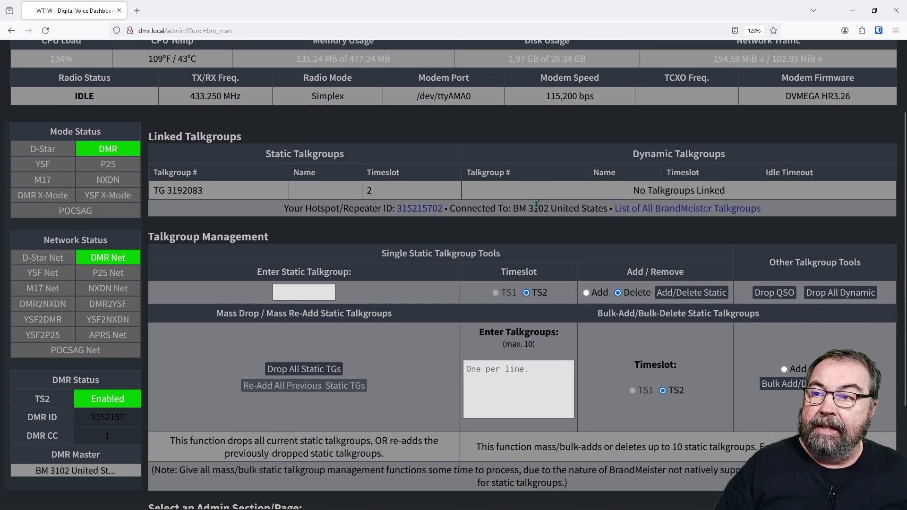
pyautogui.scroll(1, 536, 203)
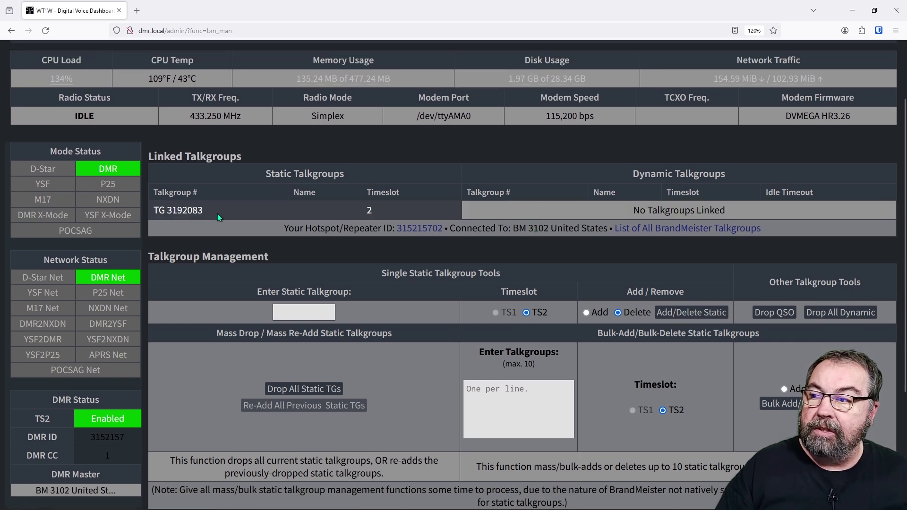
pyautogui.scroll(1, 223, 211)
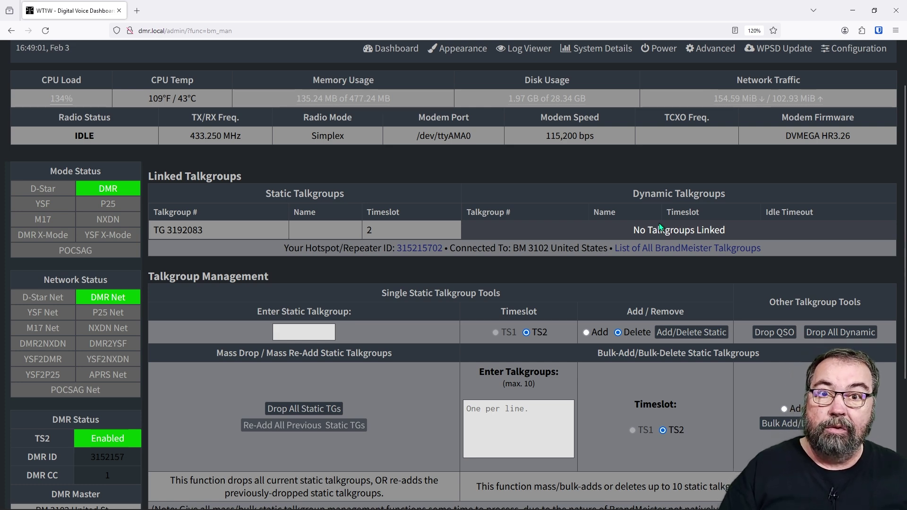
pyautogui.scroll(-3, 657, 223)
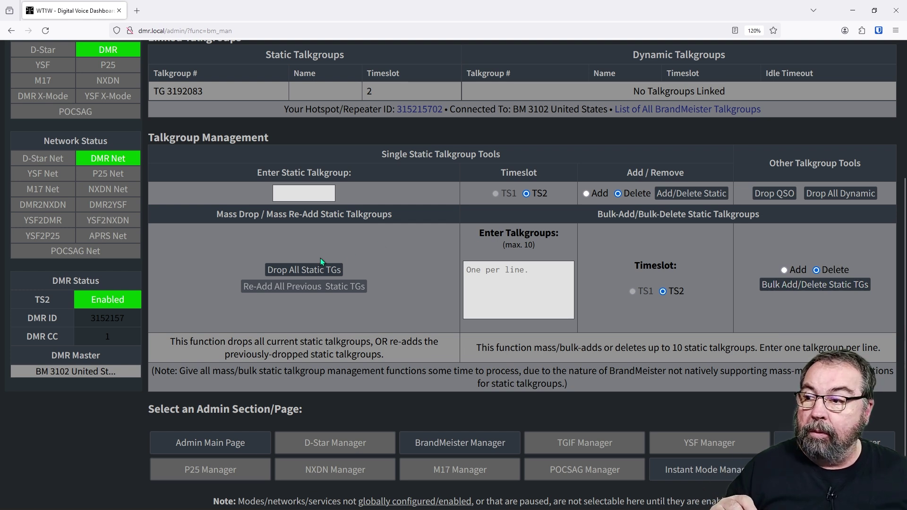
# Step: Enter static talkgroup 31010, choose Add, and submit to link Alabama Link on timeslot 2
pyautogui.click(290, 194)
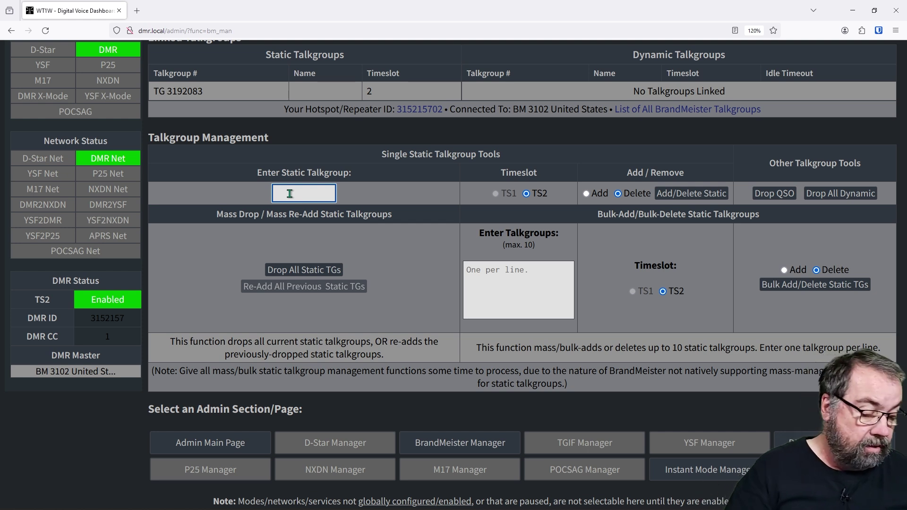
pyautogui.write('31010')
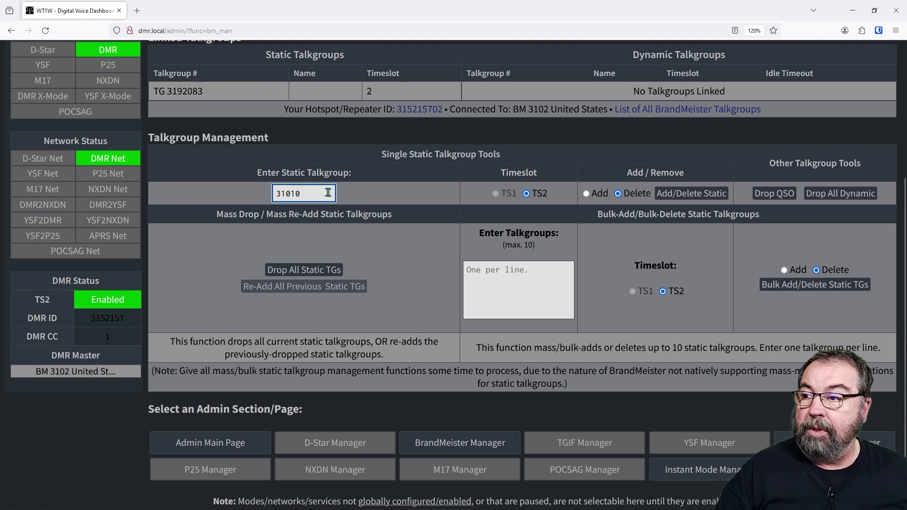
pyautogui.click(587, 193)
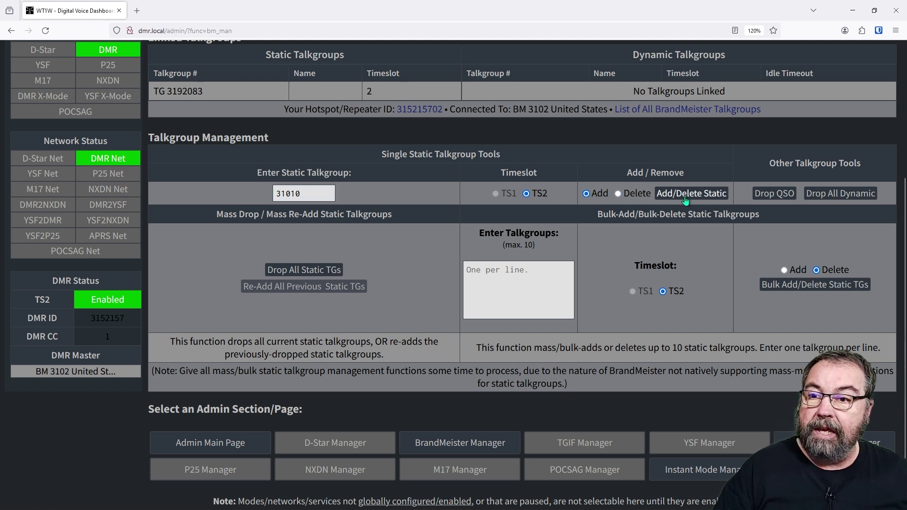
pyautogui.click(685, 201)
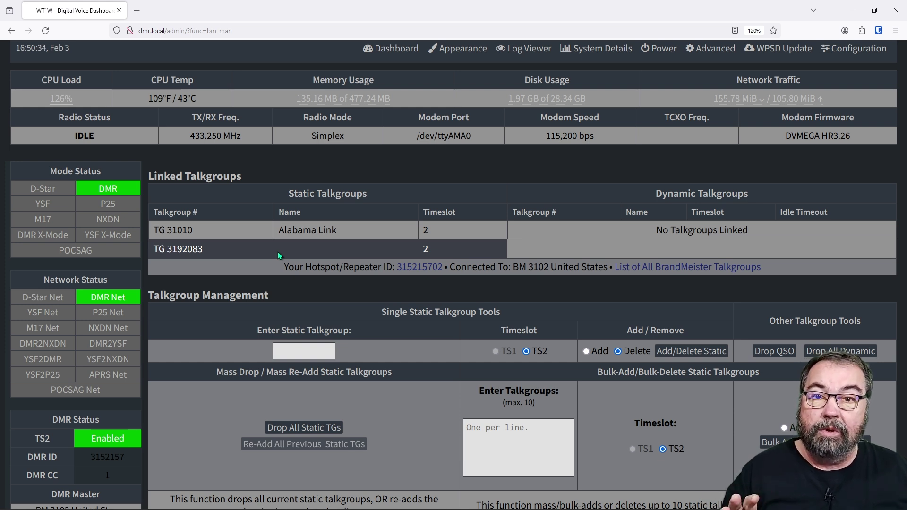
# Step: Submit static talkgroup 31010 with Delete selected, leaving only TG 3192083 linked
pyautogui.scroll(-2, 330, 253)
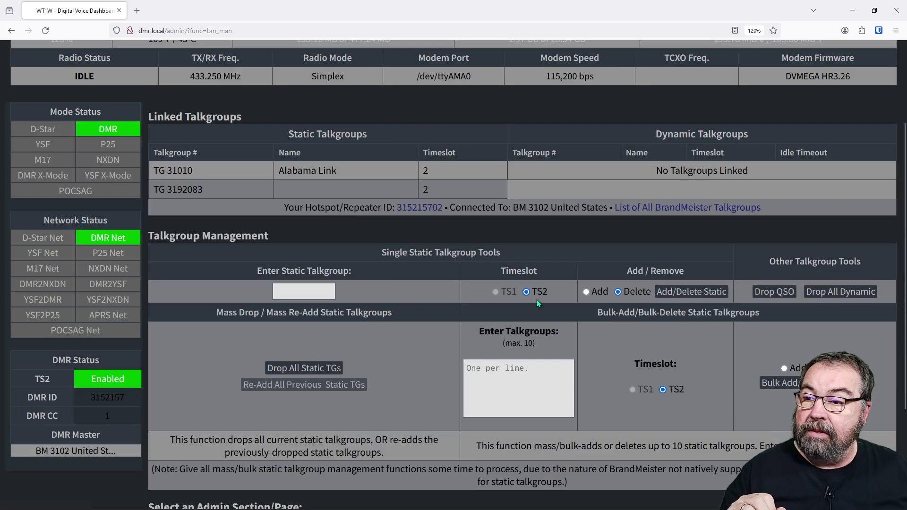
pyautogui.click(295, 290)
pyautogui.write('31010')
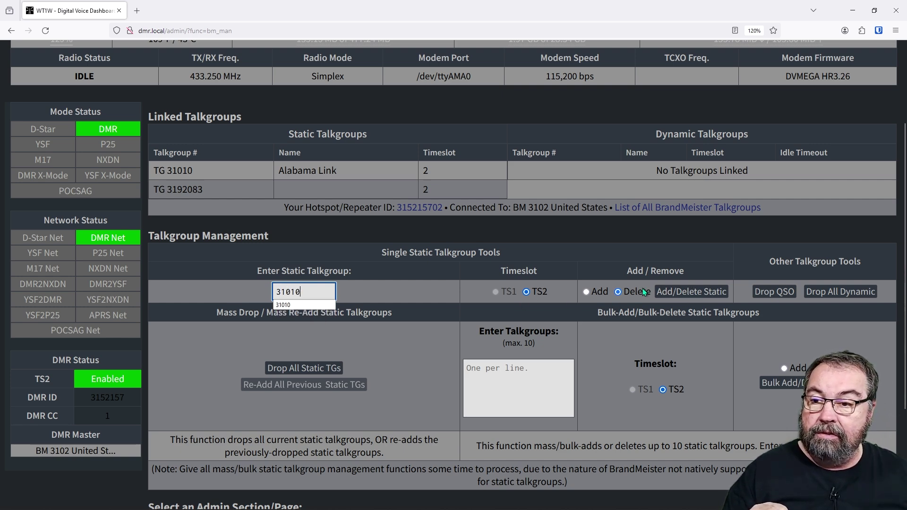
pyautogui.click(685, 296)
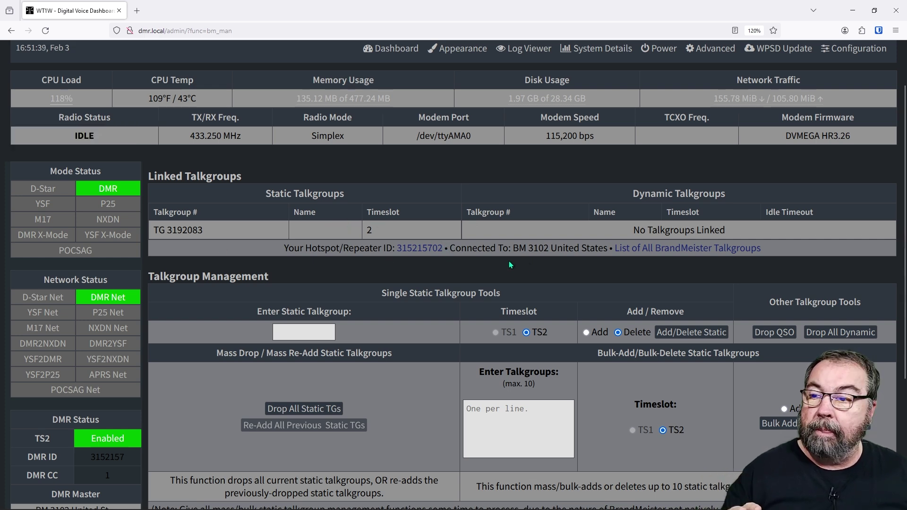
pyautogui.scroll(-1, 509, 287)
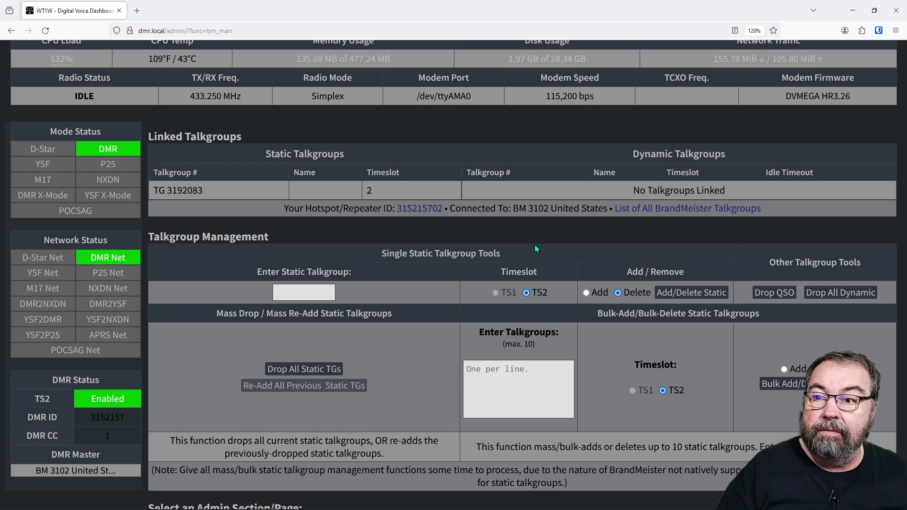
pyautogui.scroll(-3, 534, 246)
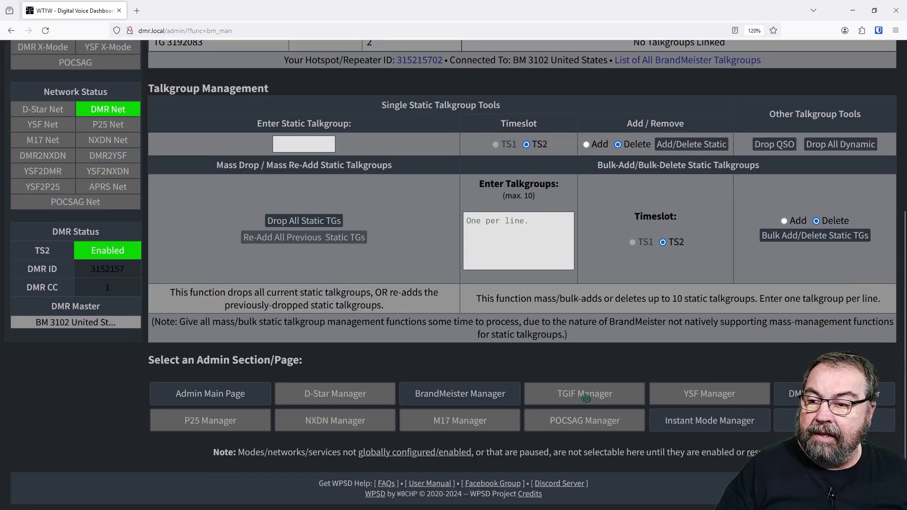
pyautogui.scroll(5, 599, 345)
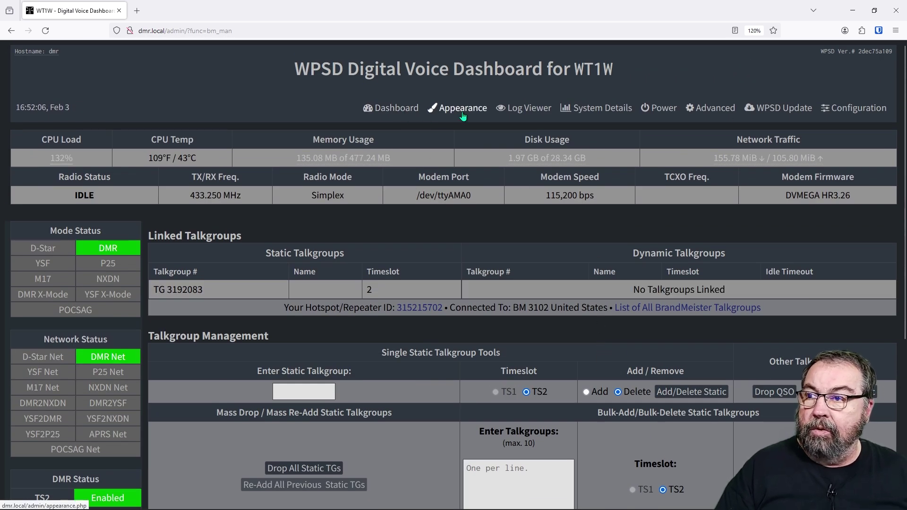
# Step: Open the Configuration page at DMR Configuration, showing BrandMeister BM_3102_United_States enabled and DMR+ disabled
pyautogui.click(857, 109)
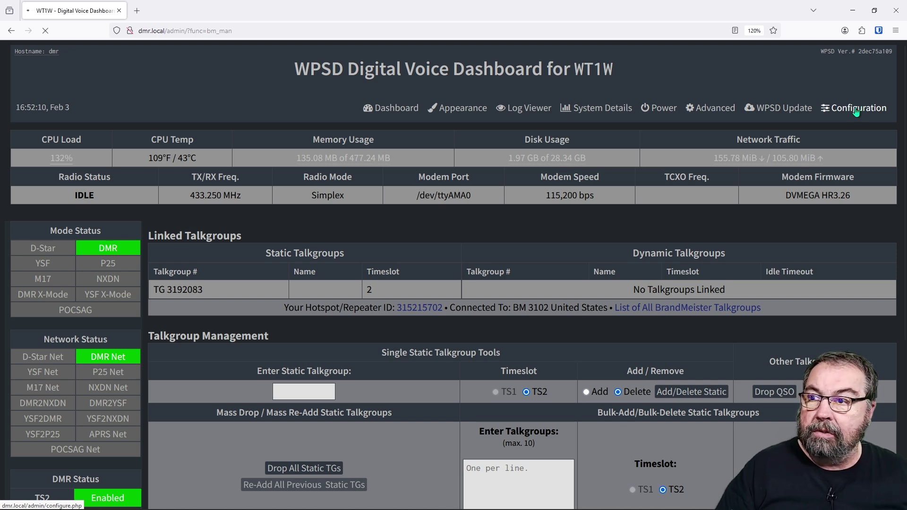
pyautogui.scroll(-5, 194, 255)
pyautogui.scroll(-8, 200, 258)
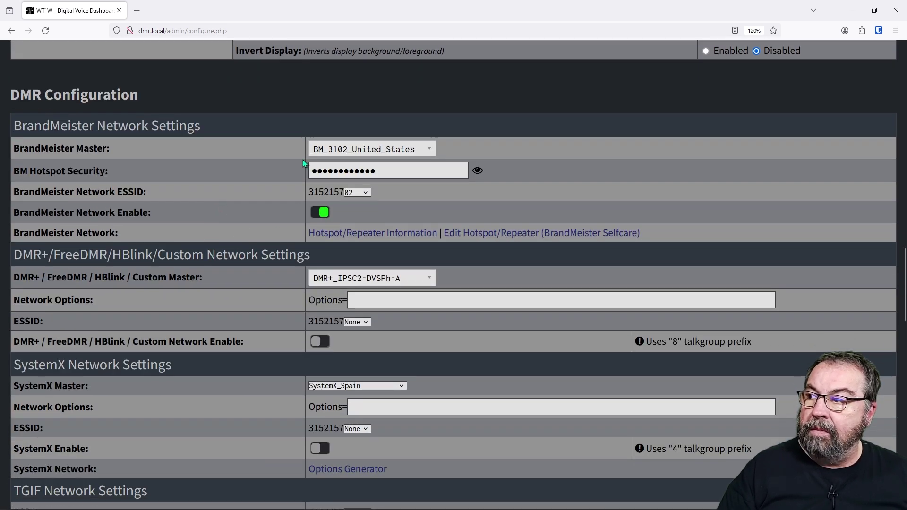
pyautogui.scroll(-1, 345, 227)
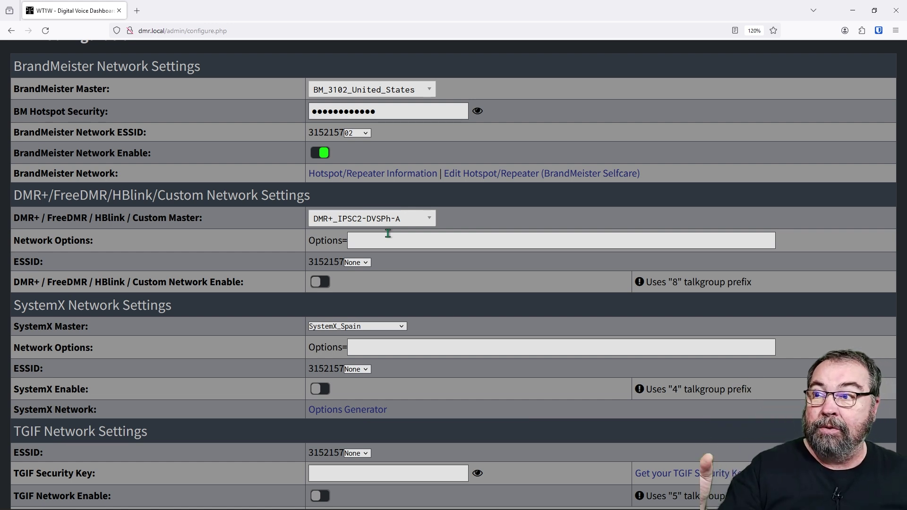
pyautogui.scroll(-1, 407, 228)
pyautogui.scroll(-2, 407, 227)
# Step: Search the DMR+ master server list for 'usa' and select DMR+_IPSC2-USA
pyautogui.click(430, 164)
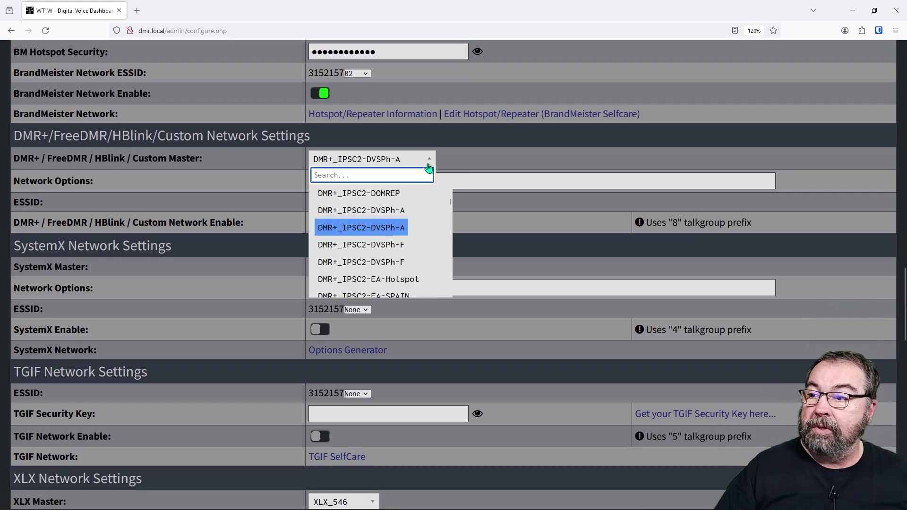
pyautogui.scroll(-2, 407, 212)
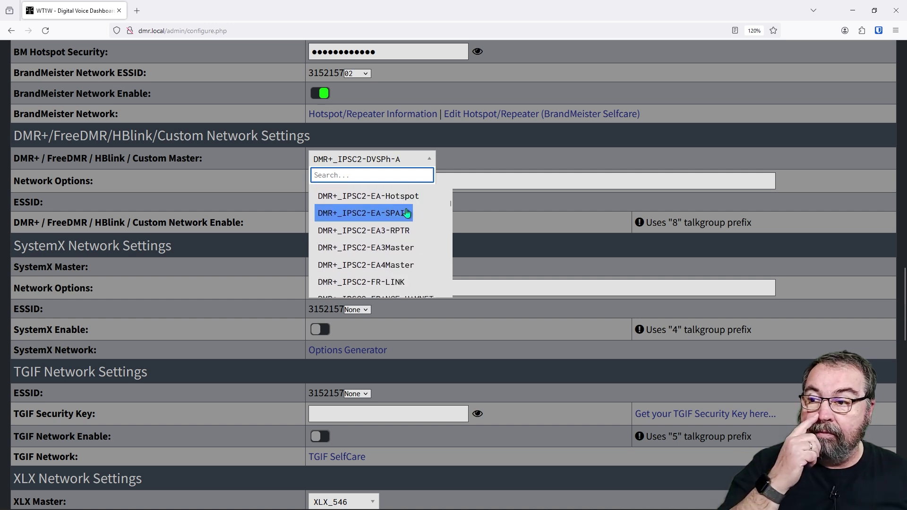
pyautogui.scroll(-4, 406, 215)
pyautogui.scroll(-3, 404, 220)
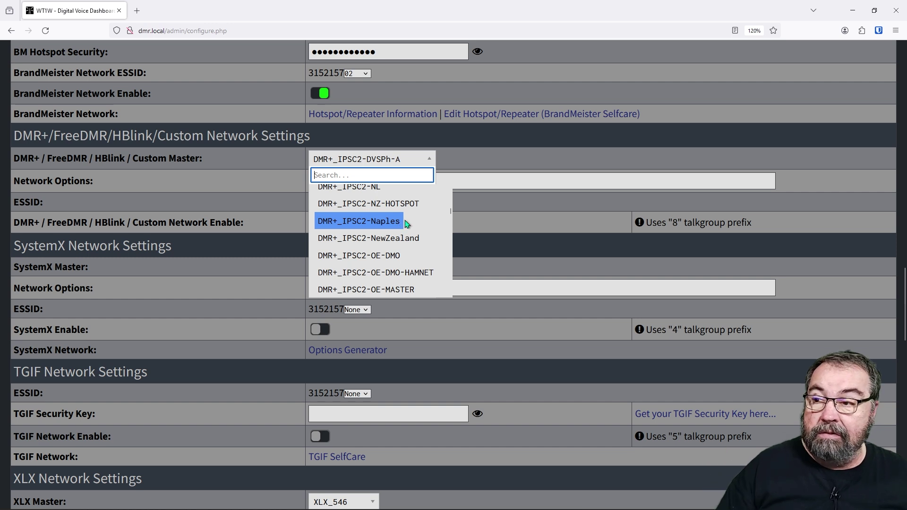
pyautogui.scroll(1, 404, 226)
pyautogui.scroll(6, 405, 226)
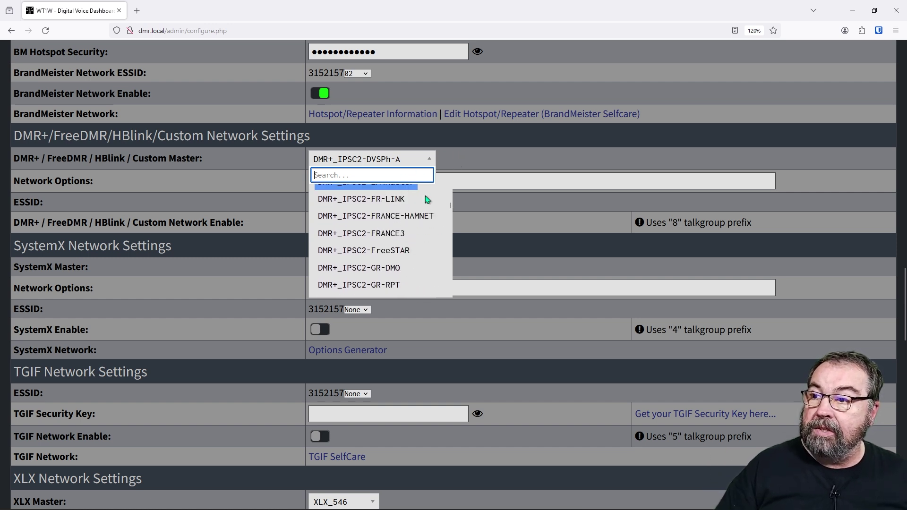
pyautogui.moveTo(450, 204); pyautogui.dragTo(451, 249)
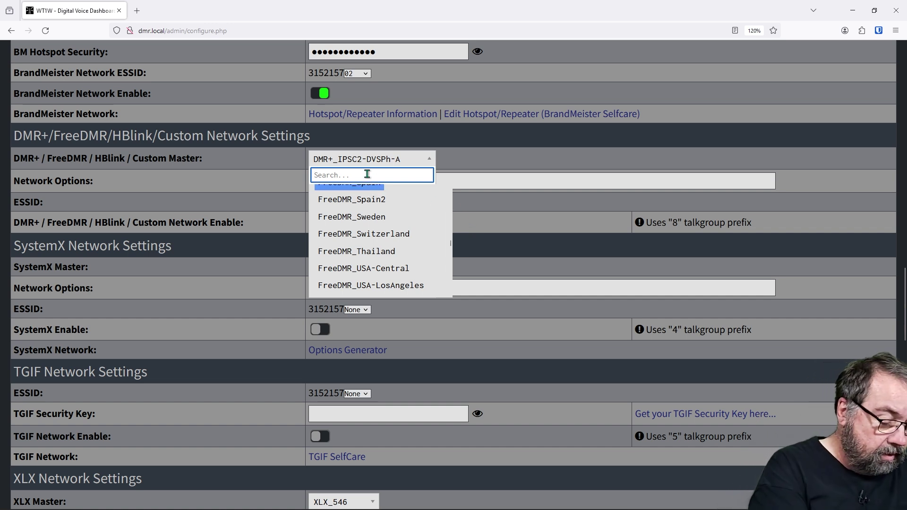
pyautogui.write('usa')
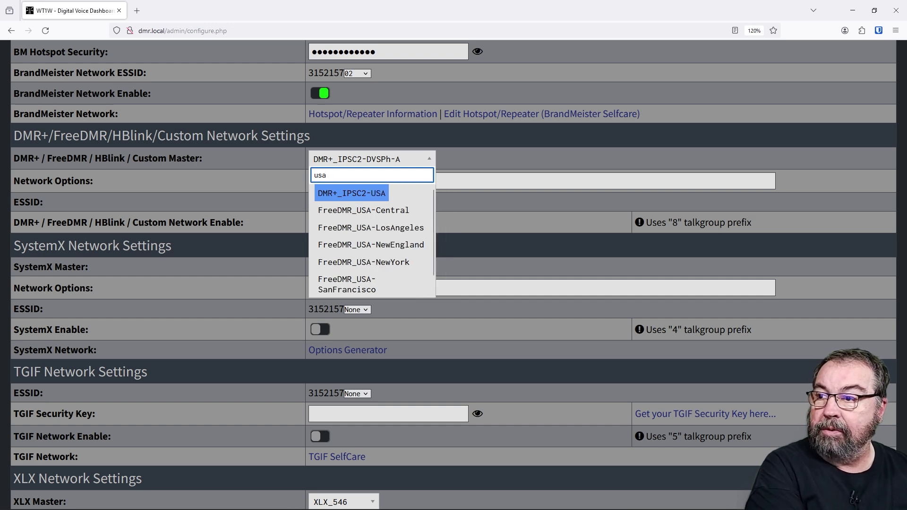
pyautogui.click(368, 197)
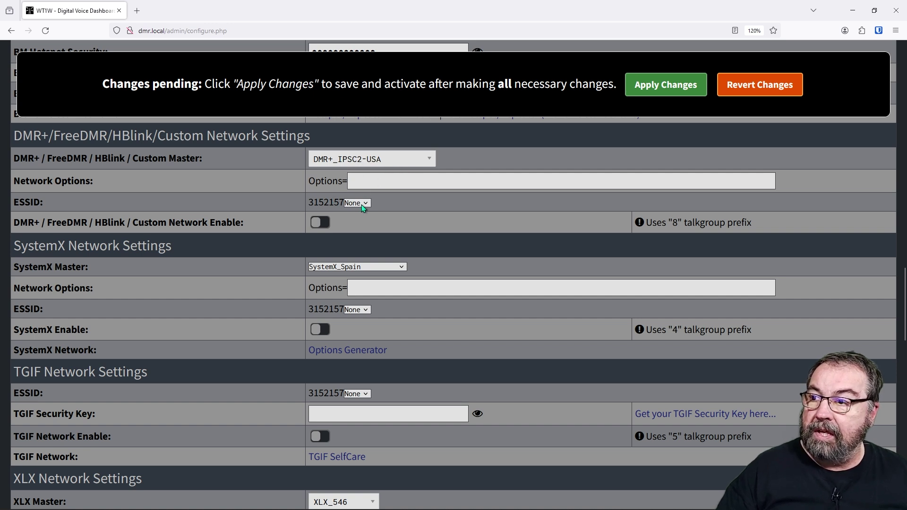
# Step: Turn on the DMR+ network, apply the changes, and keep the DMR+ ESSID at None
pyautogui.click(321, 222)
pyautogui.click(669, 87)
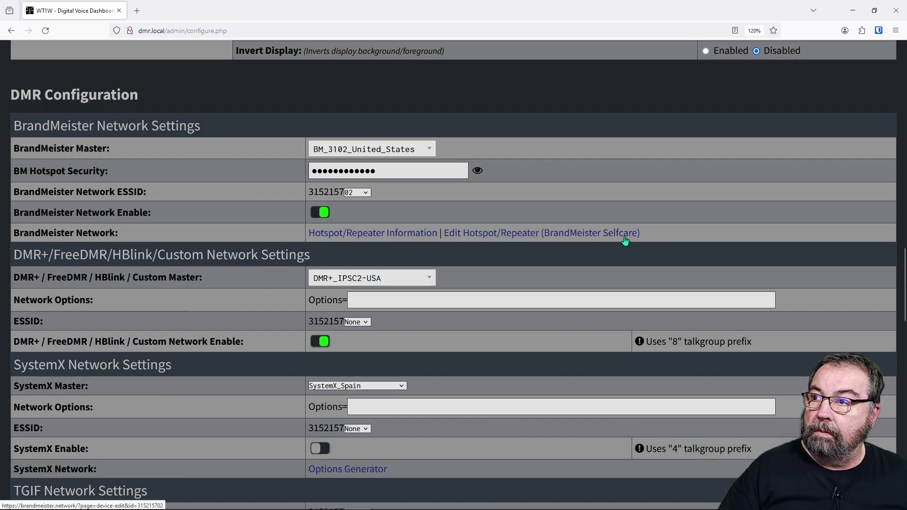
pyautogui.scroll(-1, 624, 236)
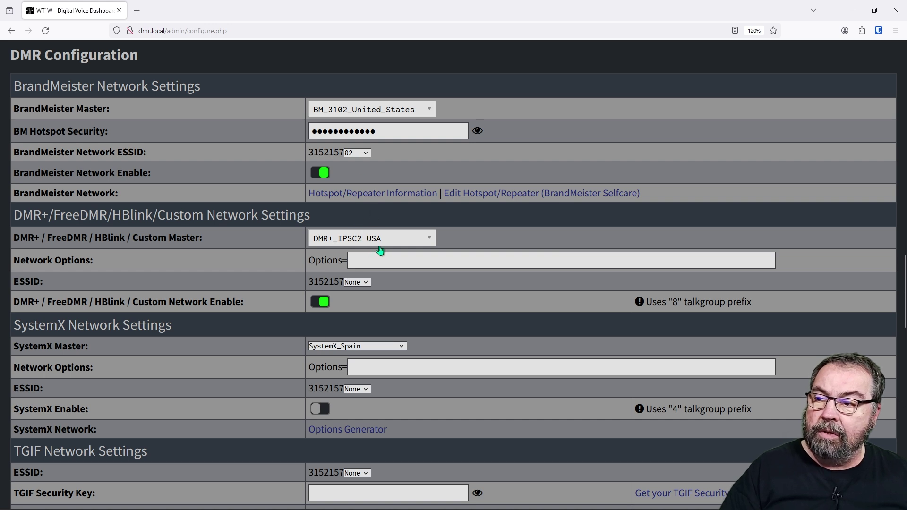
pyautogui.click(366, 283)
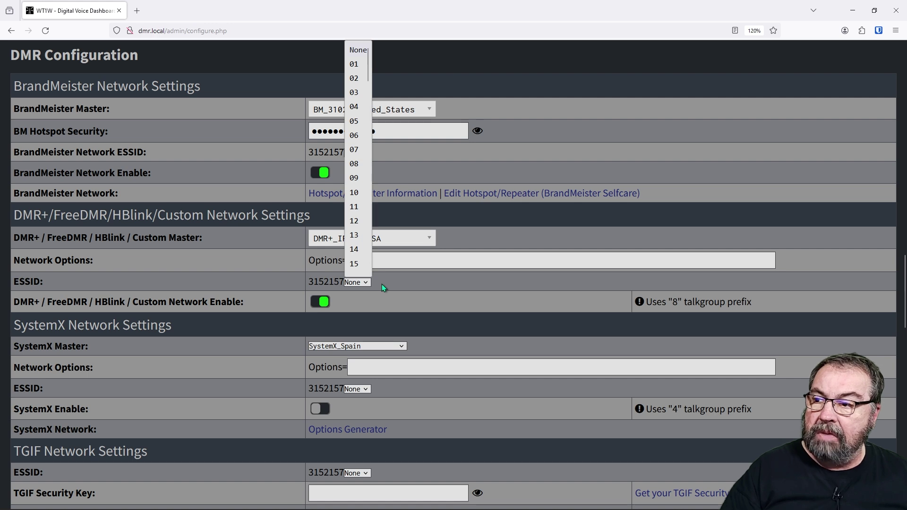
pyautogui.click(381, 284)
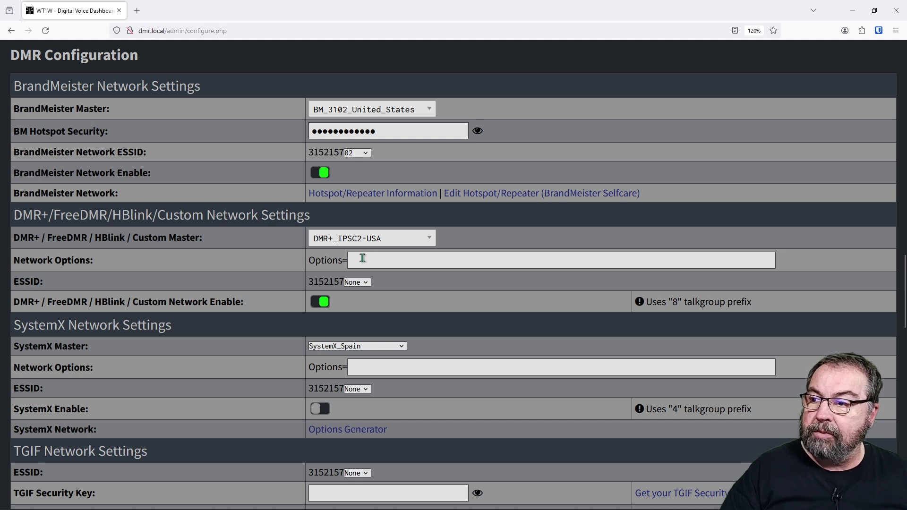
pyautogui.scroll(-3, 363, 258)
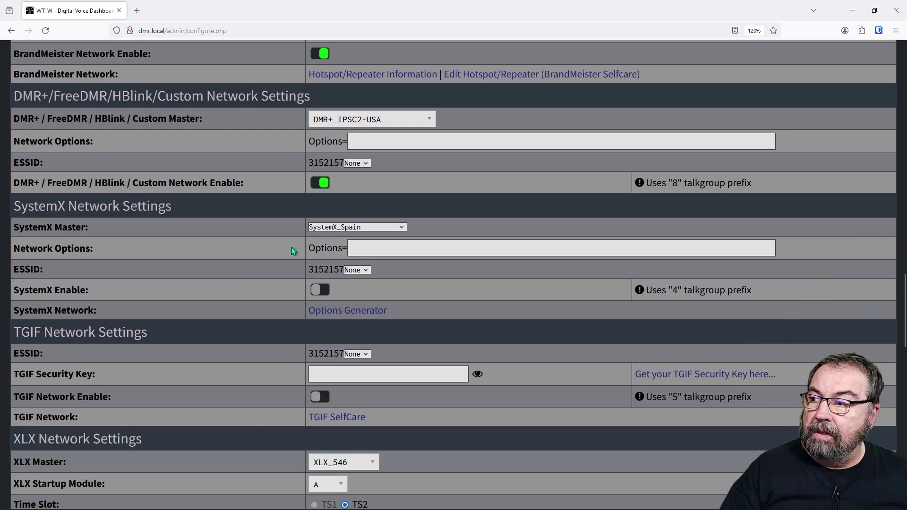
pyautogui.scroll(-2, 285, 241)
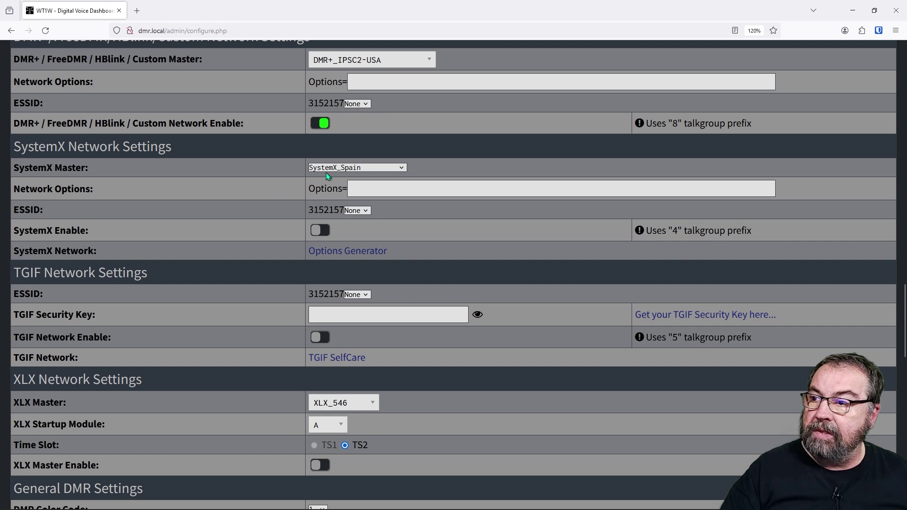
pyautogui.click(334, 168)
pyautogui.click(335, 169)
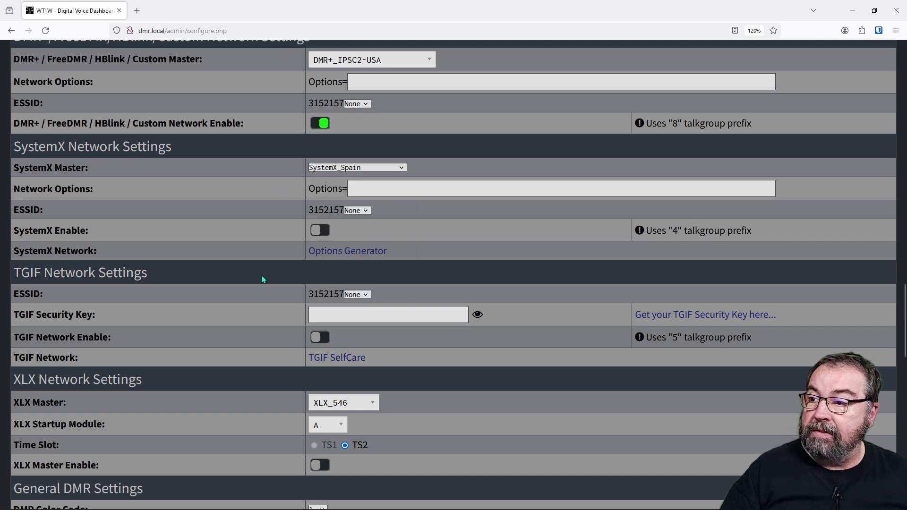
pyautogui.scroll(-3, 252, 281)
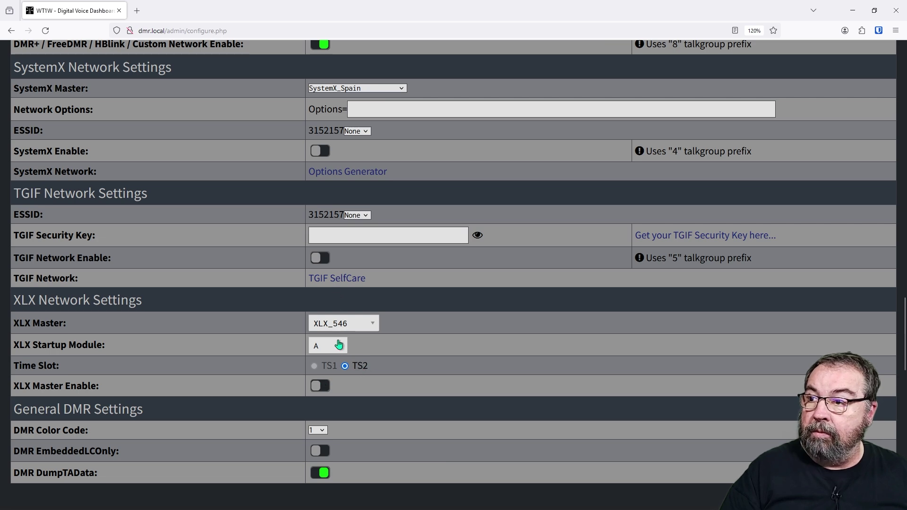
pyautogui.scroll(-3, 409, 293)
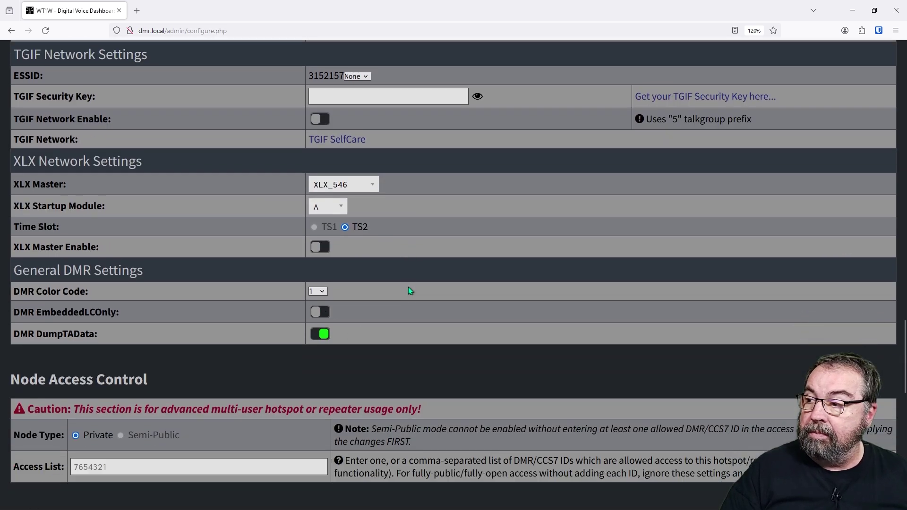
pyautogui.scroll(-3, 409, 288)
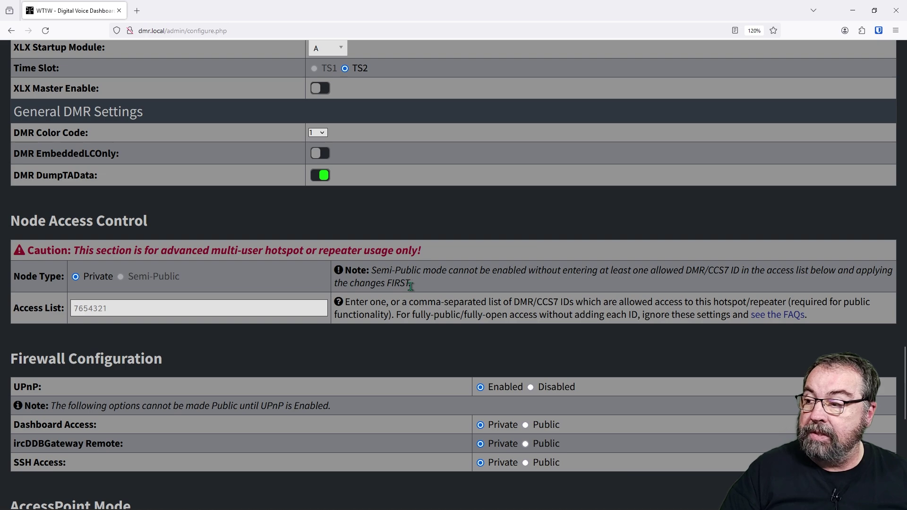
pyautogui.scroll(4, 415, 286)
pyautogui.scroll(13, 421, 284)
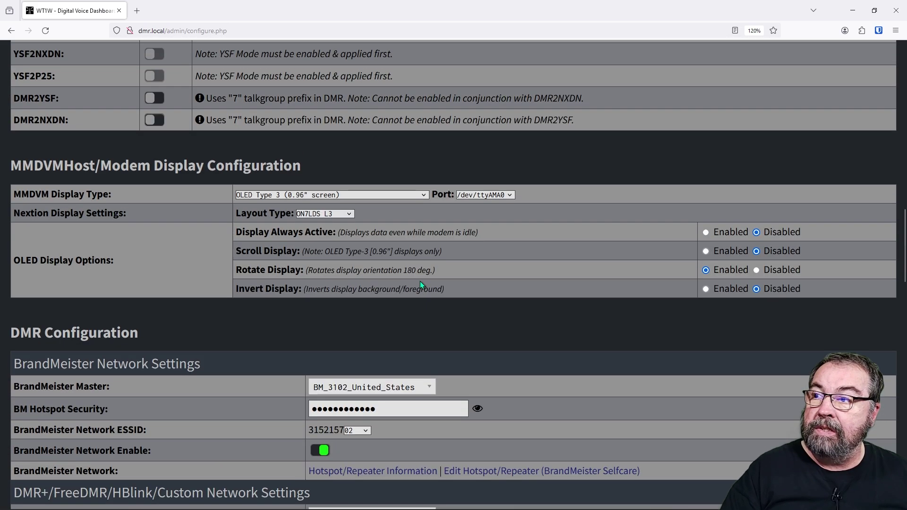
pyautogui.scroll(-4, 420, 284)
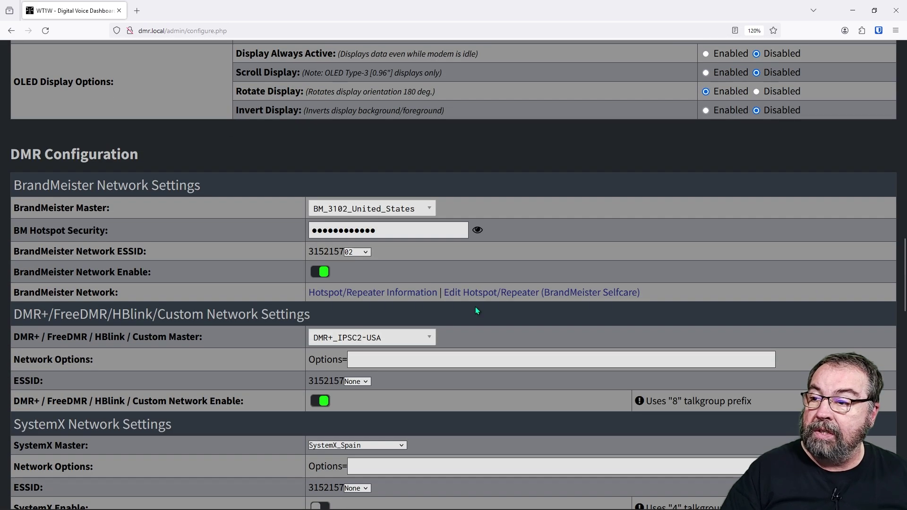
pyautogui.scroll(20, 778, 209)
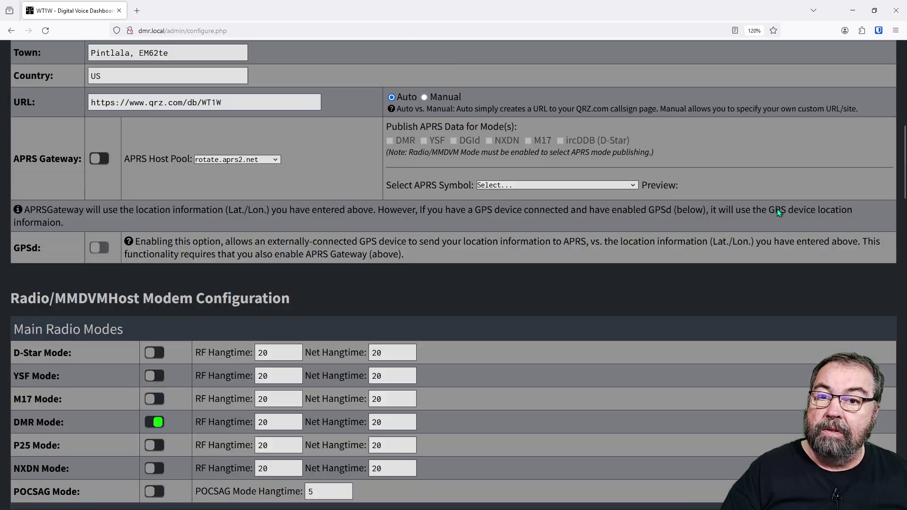
# Step: In DMR Network Manager, select DMR+ IPSC2-USA, tick Enable, and request the change
pyautogui.scroll(5, 777, 209)
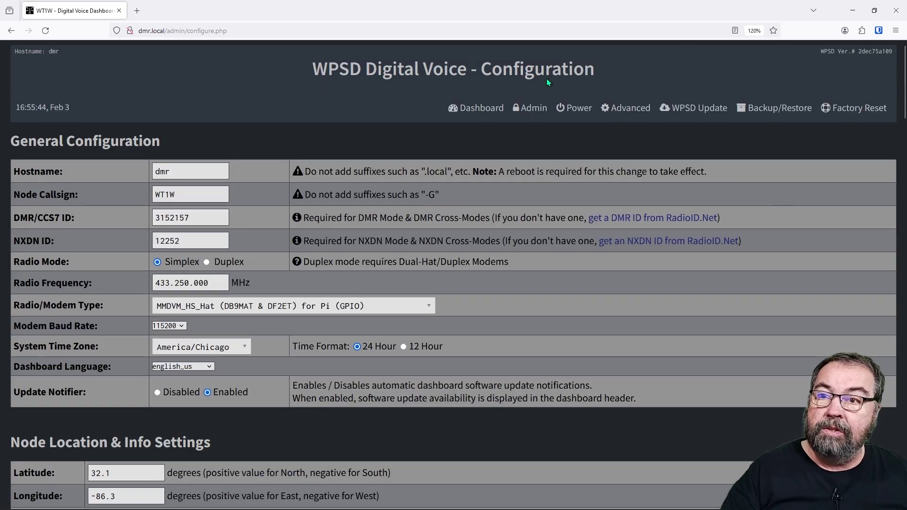
pyautogui.click(525, 111)
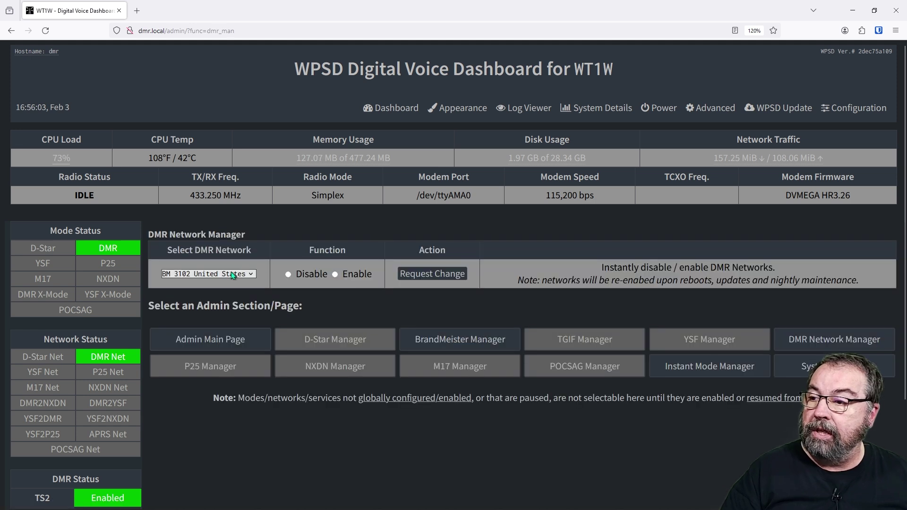
pyautogui.click(231, 273)
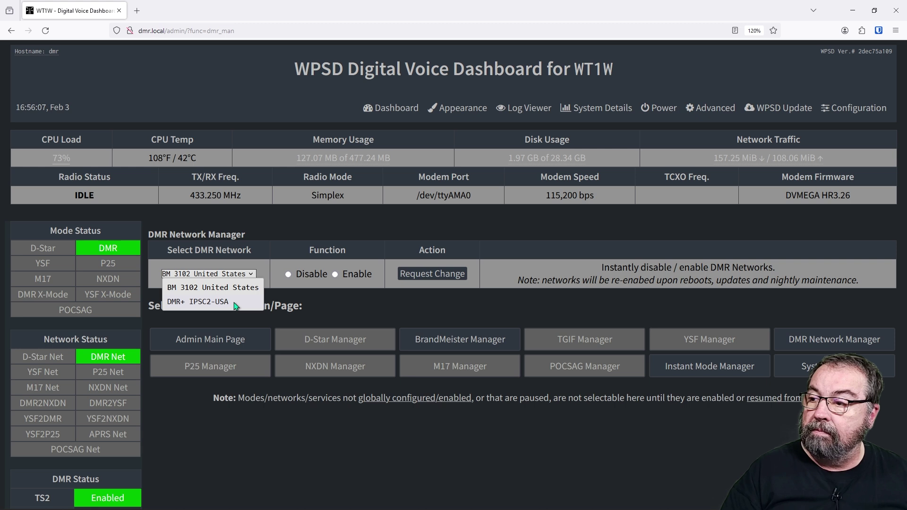
pyautogui.click(313, 278)
pyautogui.click(295, 273)
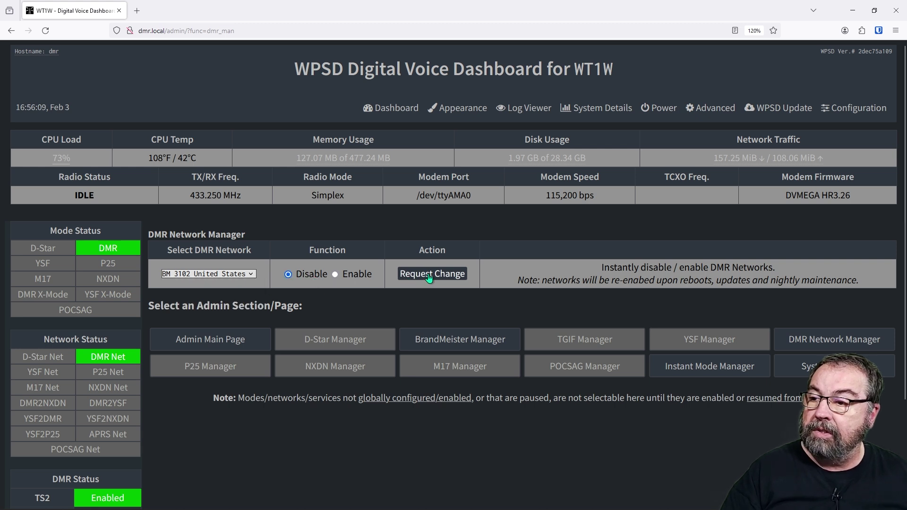
pyautogui.click(211, 273)
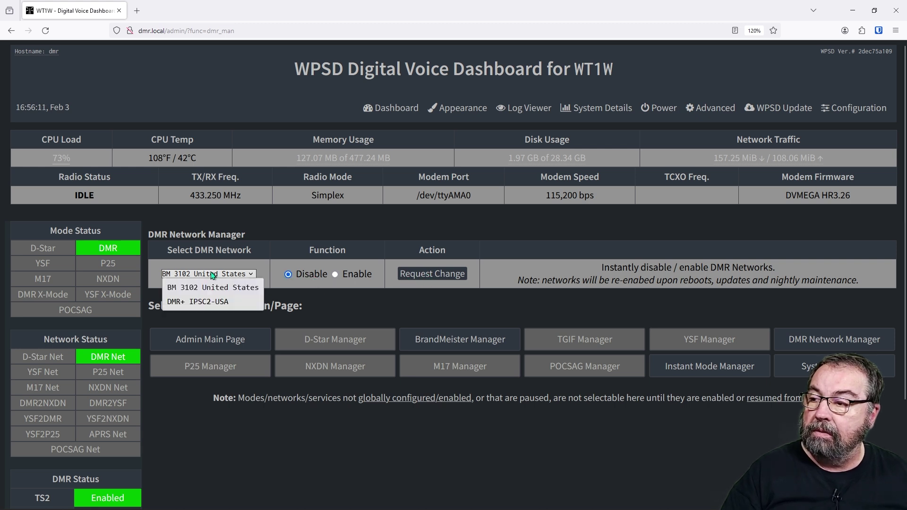
pyautogui.click(208, 301)
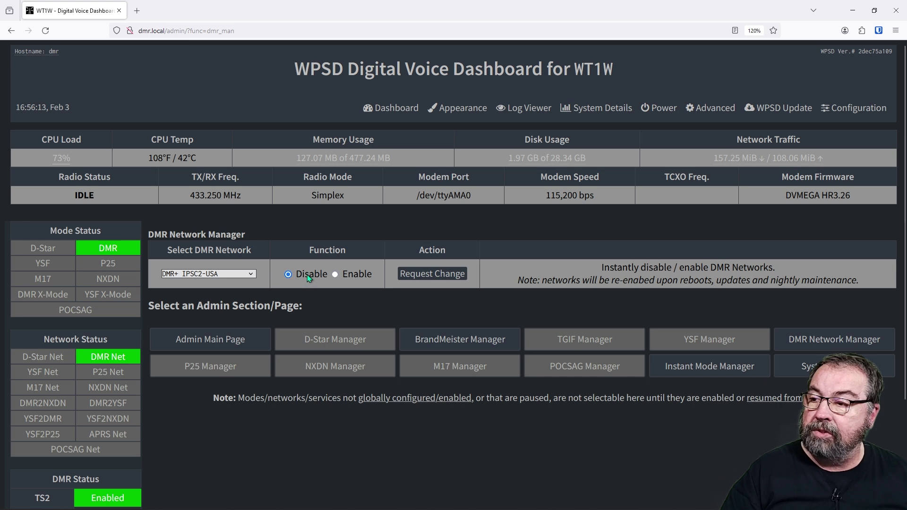
pyautogui.click(334, 274)
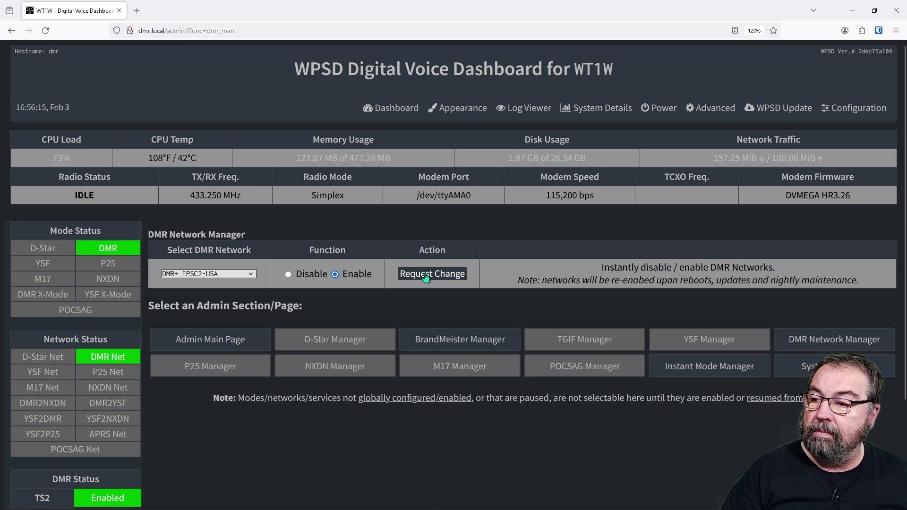
pyautogui.click(425, 275)
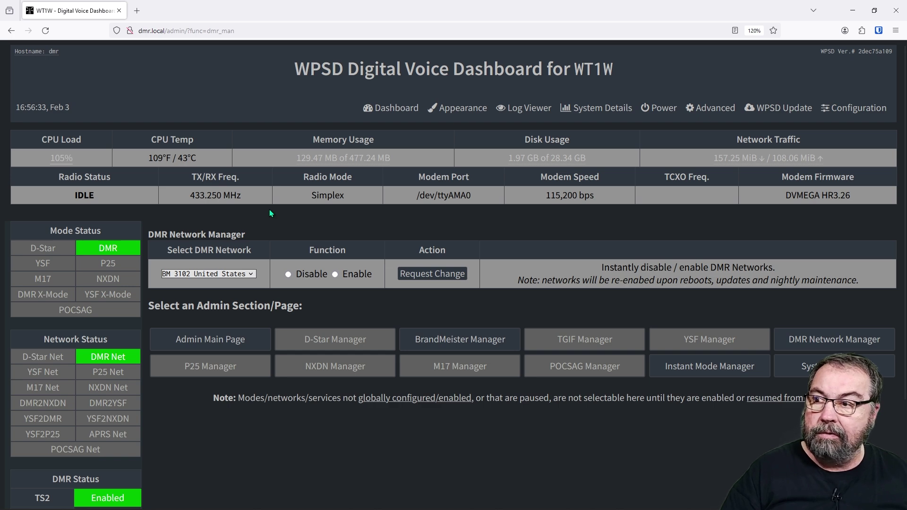
# Step: Request Disable for BM 3102 United States and confirm the DMR master list flags it disabled
pyautogui.scroll(-3, 250, 283)
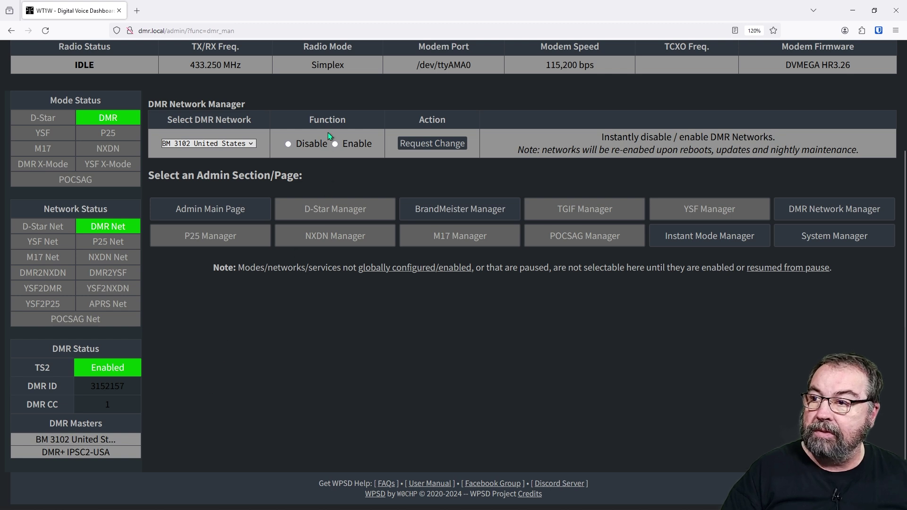
pyautogui.click(288, 144)
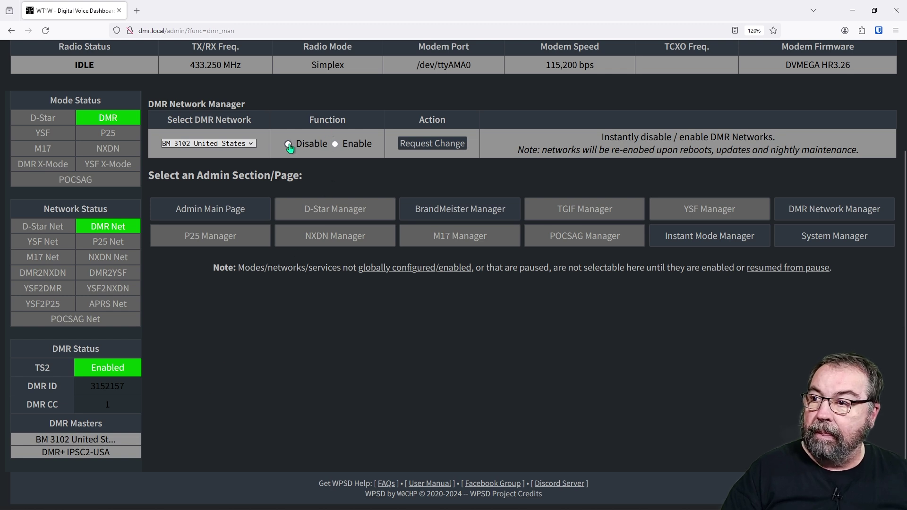
pyautogui.click(423, 148)
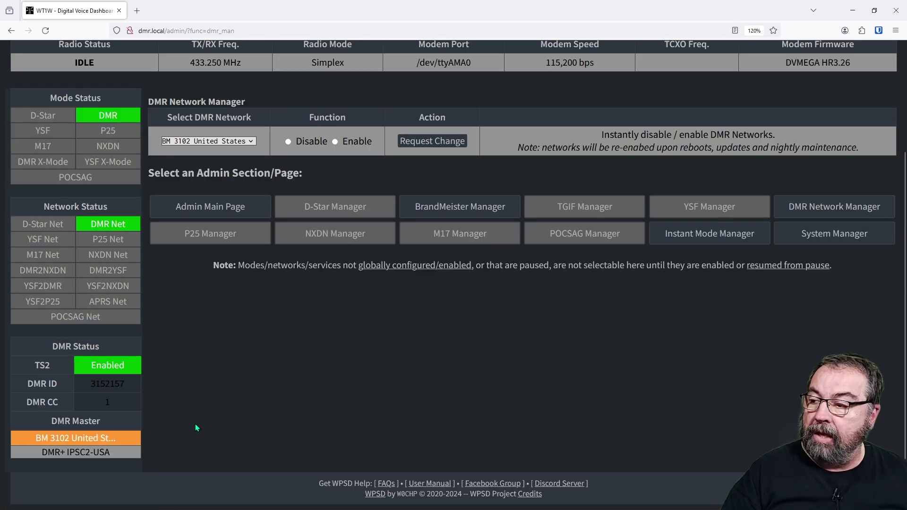
pyautogui.scroll(3, 283, 361)
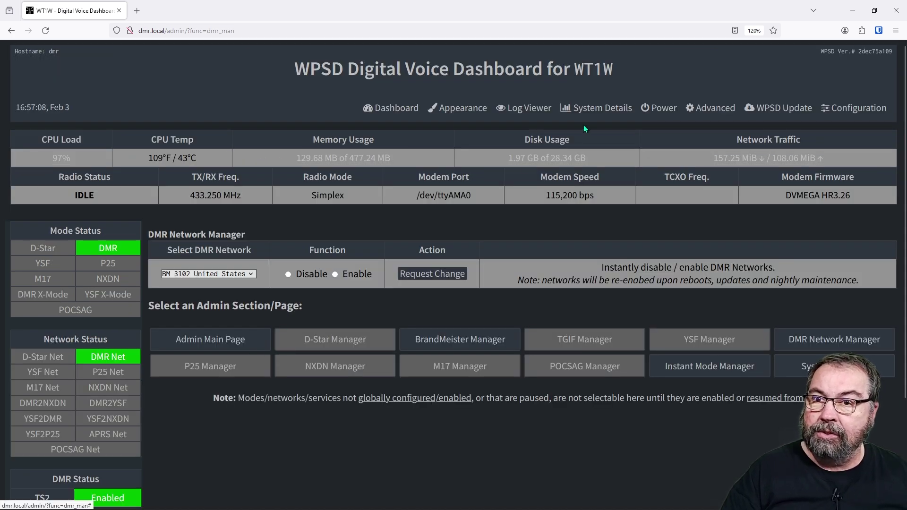
pyautogui.scroll(-2, 633, 134)
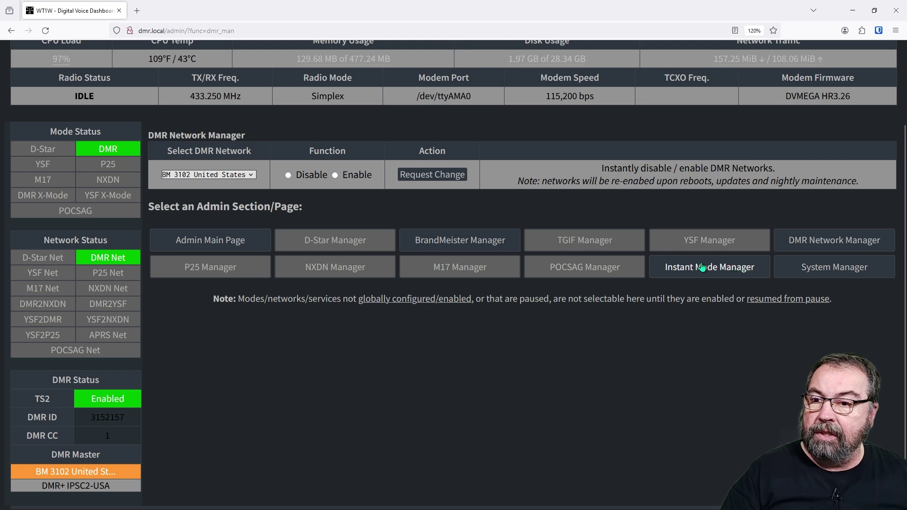
pyautogui.scroll(-1, 359, 273)
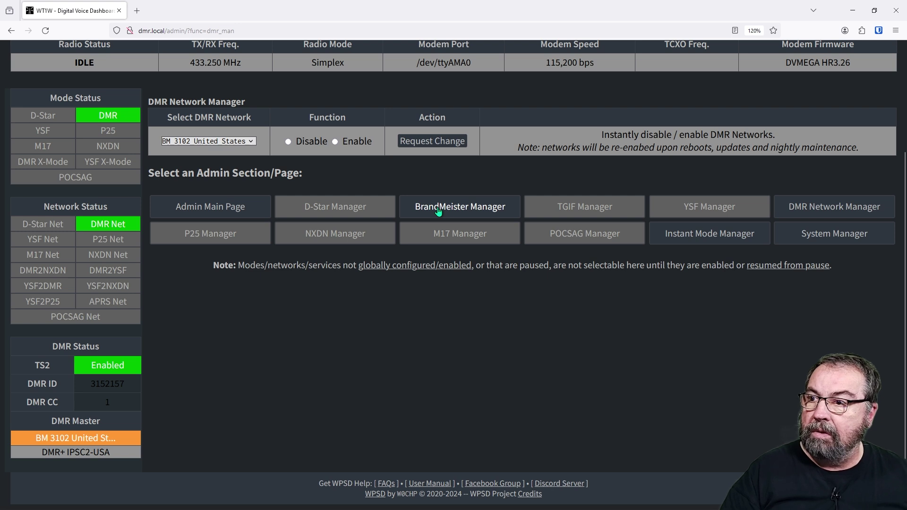
pyautogui.click(241, 142)
pyautogui.click(232, 167)
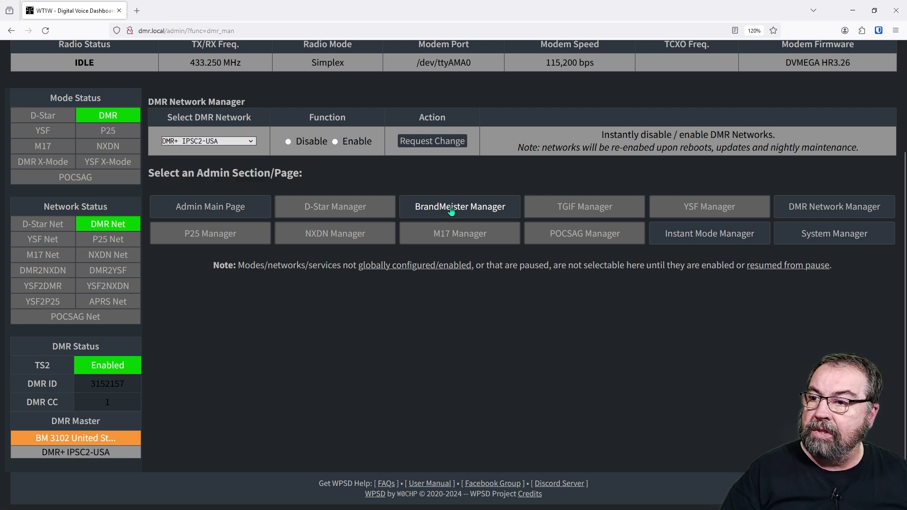
pyautogui.click(812, 211)
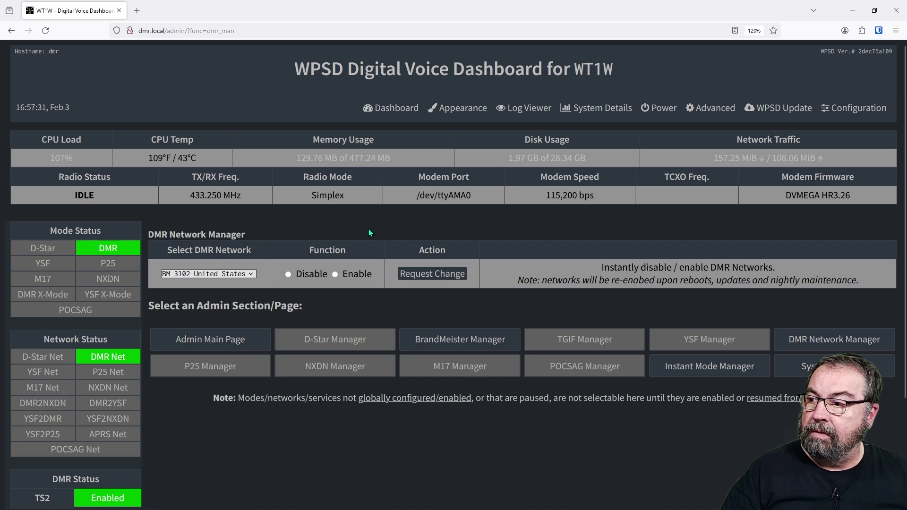
pyautogui.scroll(-2, 369, 231)
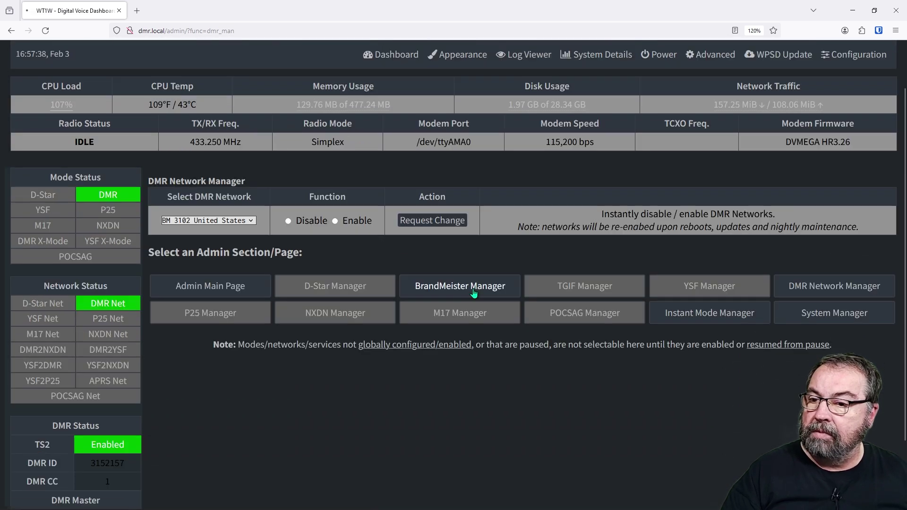
# Step: Open BrandMeister Manager and review its page, which shows no static or dynamic talkgroups linked
pyautogui.click(473, 293)
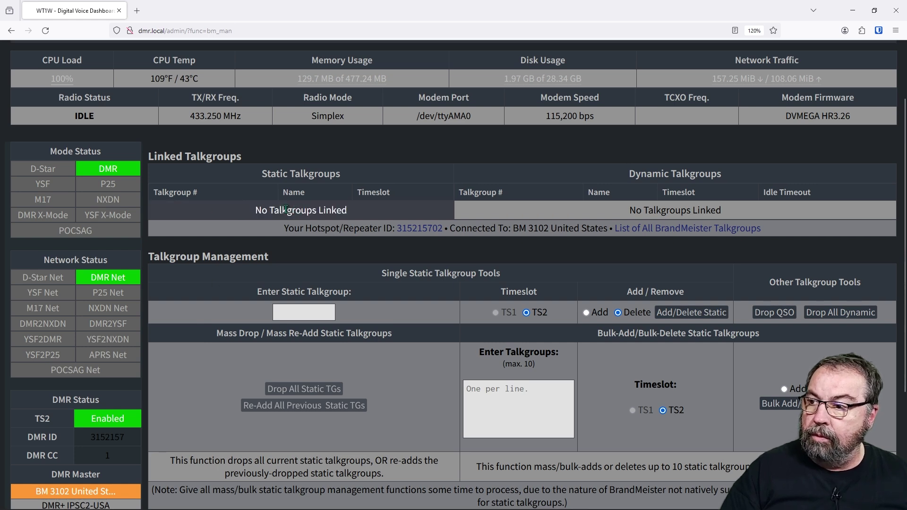
pyautogui.scroll(-3, 198, 269)
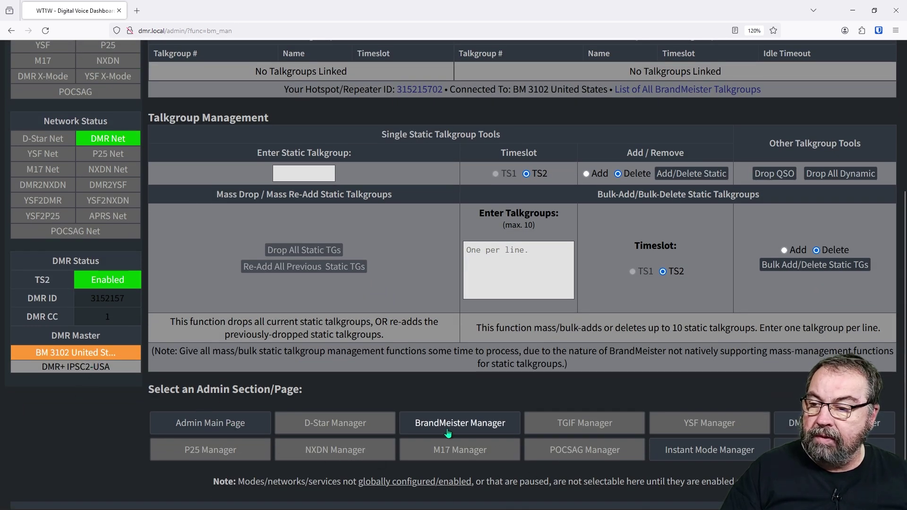
pyautogui.scroll(-1, 402, 428)
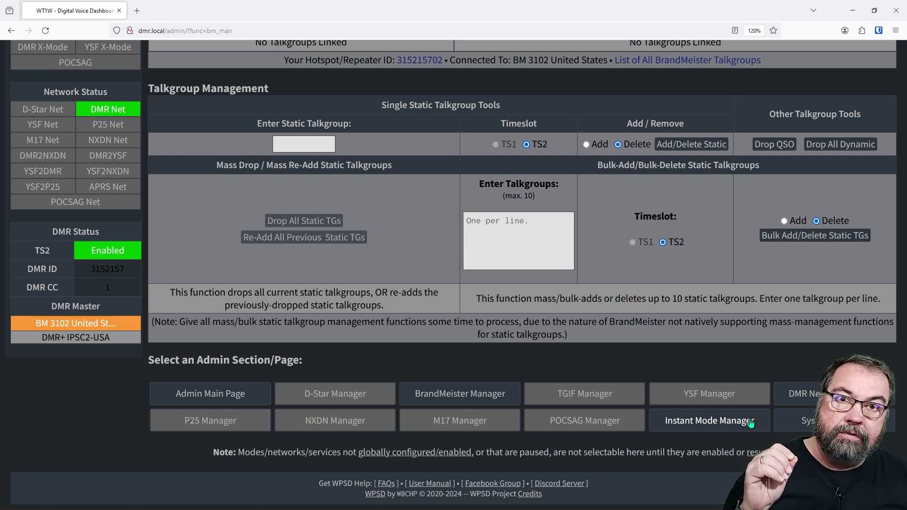
# Step: Open Instant Mode Manager and check the Select Mode list, where only DMR is available
pyautogui.click(751, 422)
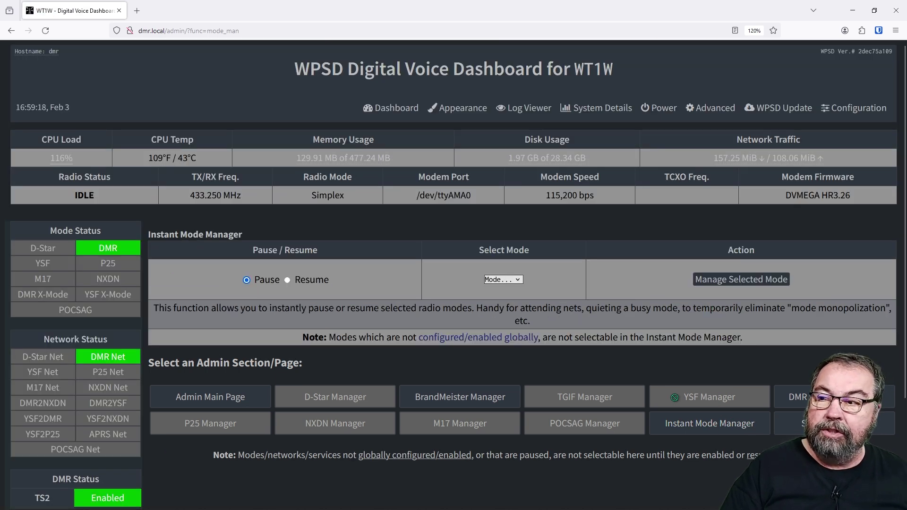
pyautogui.click(512, 281)
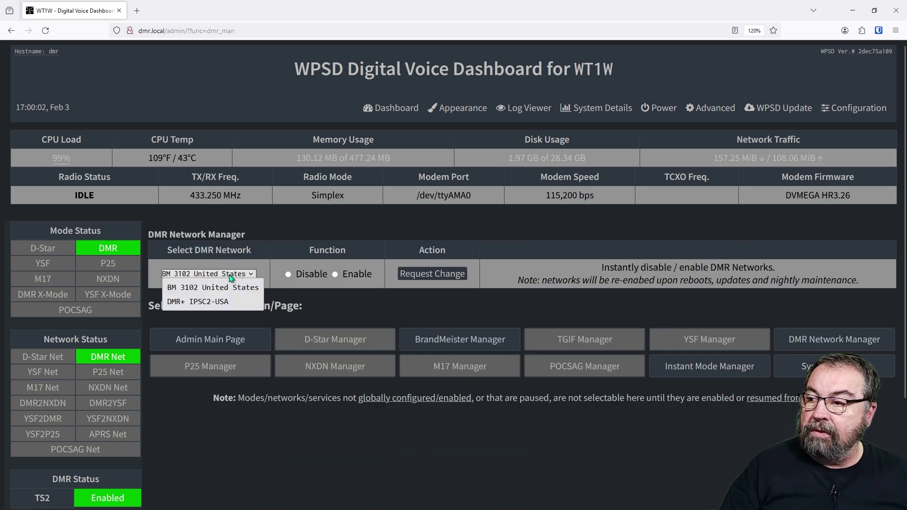
# Step: Request that BM 3102 United States be enabled again as a DMR master
pyautogui.click(226, 273)
pyautogui.scroll(-3, 311, 305)
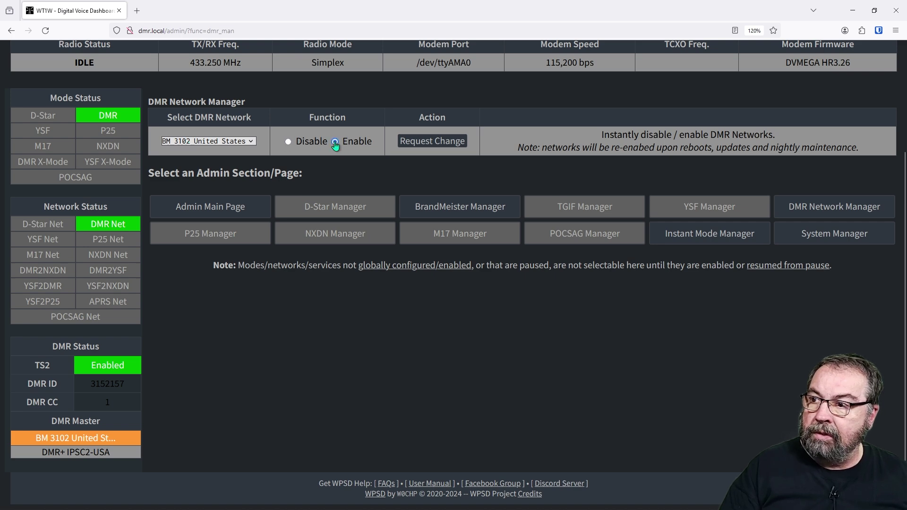
pyautogui.click(433, 146)
# Step: Check the DMR network list, leaving BM 3102 United States selected
pyautogui.scroll(-3, 377, 234)
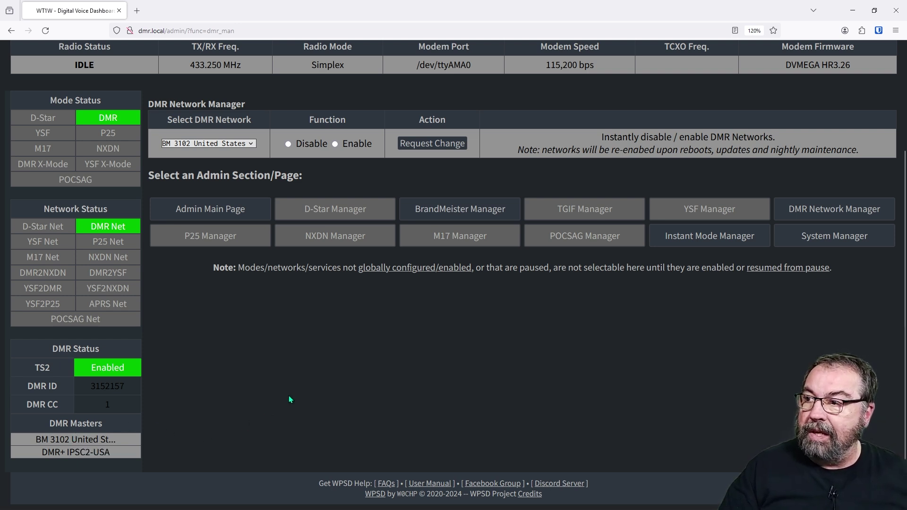
pyautogui.scroll(3, 289, 395)
pyautogui.click(241, 224)
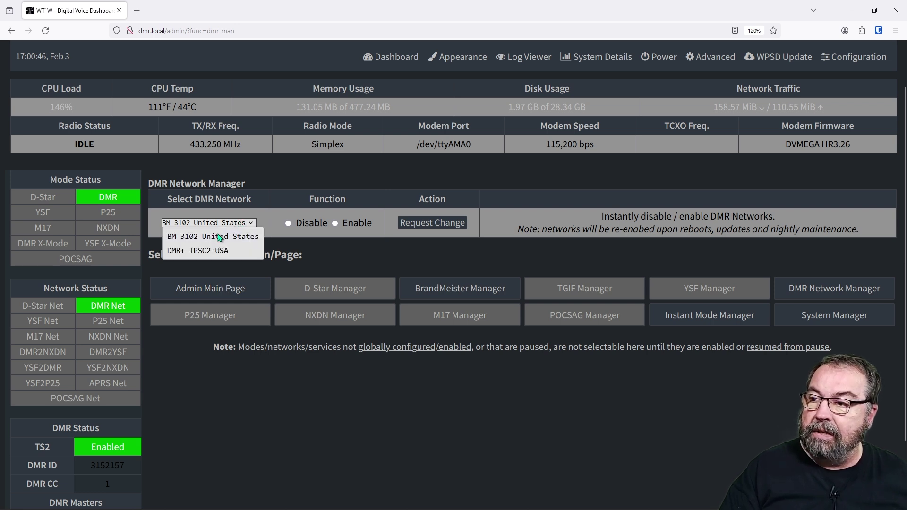
pyautogui.click(237, 340)
pyautogui.scroll(-3, 204, 248)
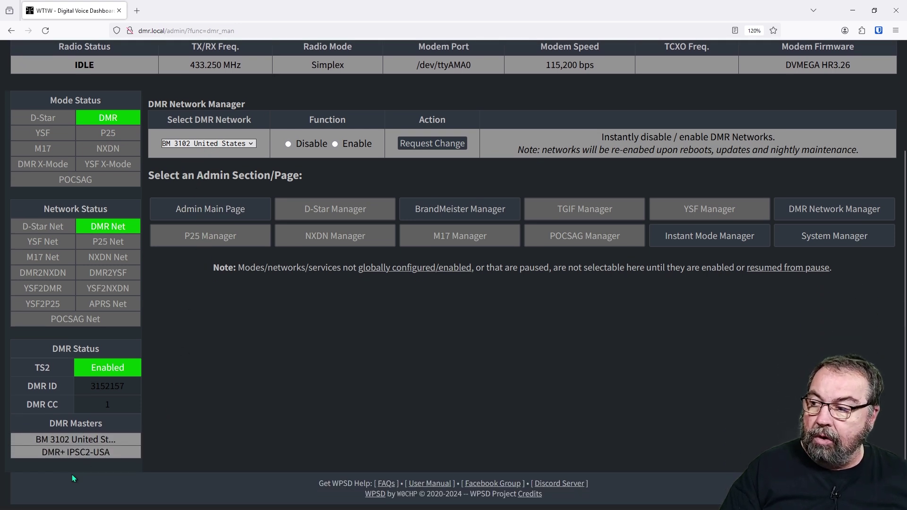
pyautogui.scroll(3, 203, 398)
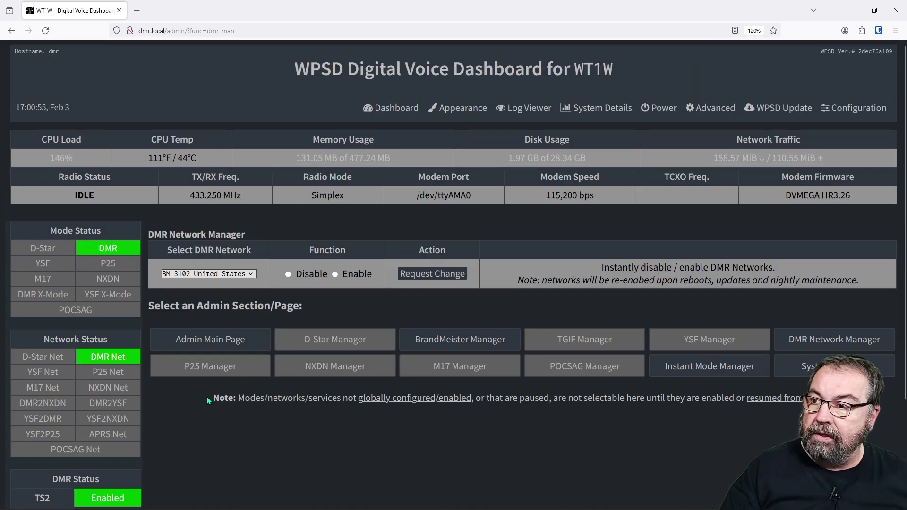